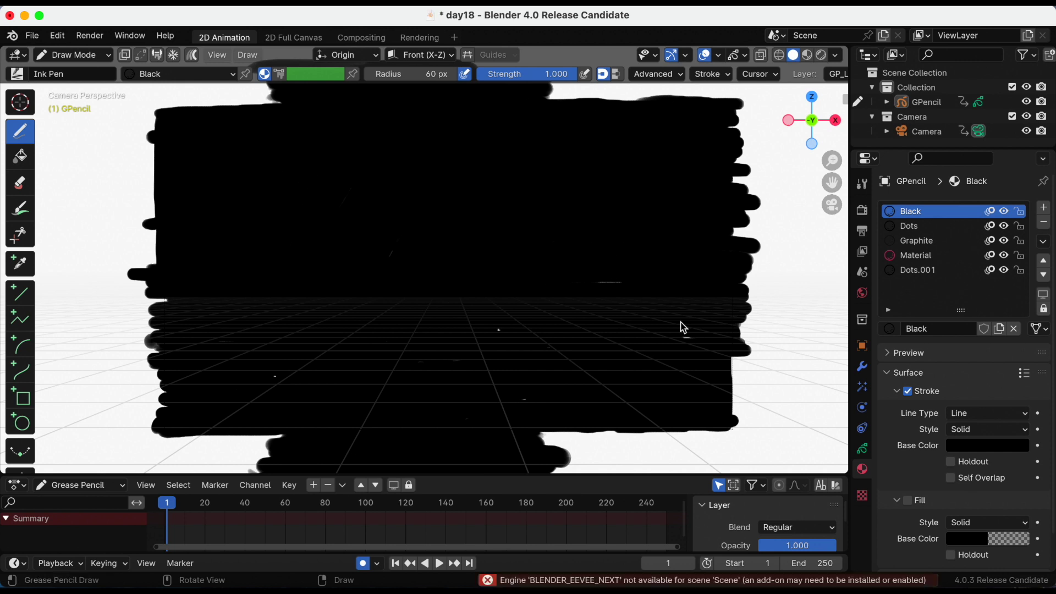
Step: Switch the viewport to Rendered shading and choose the tex_wet_1 brush for drawing
click(825, 57)
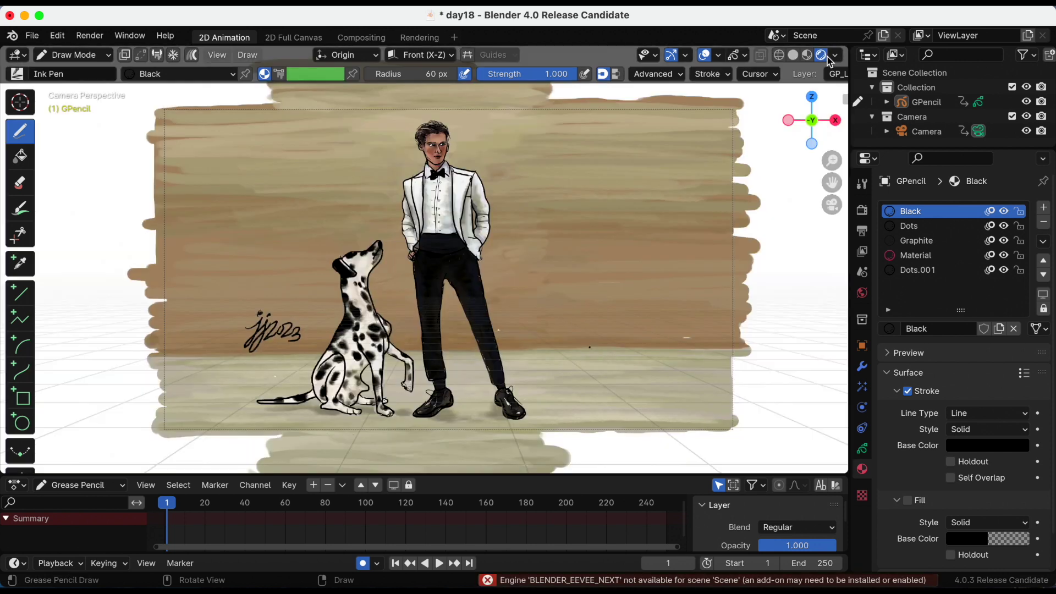
scroll(637, 236, down, 2)
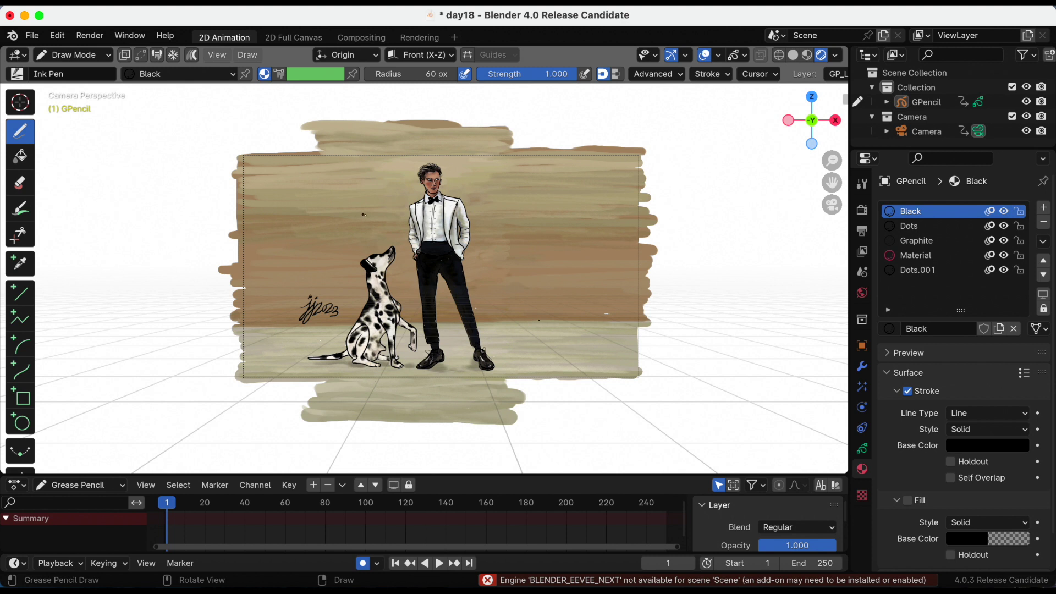
click(17, 75)
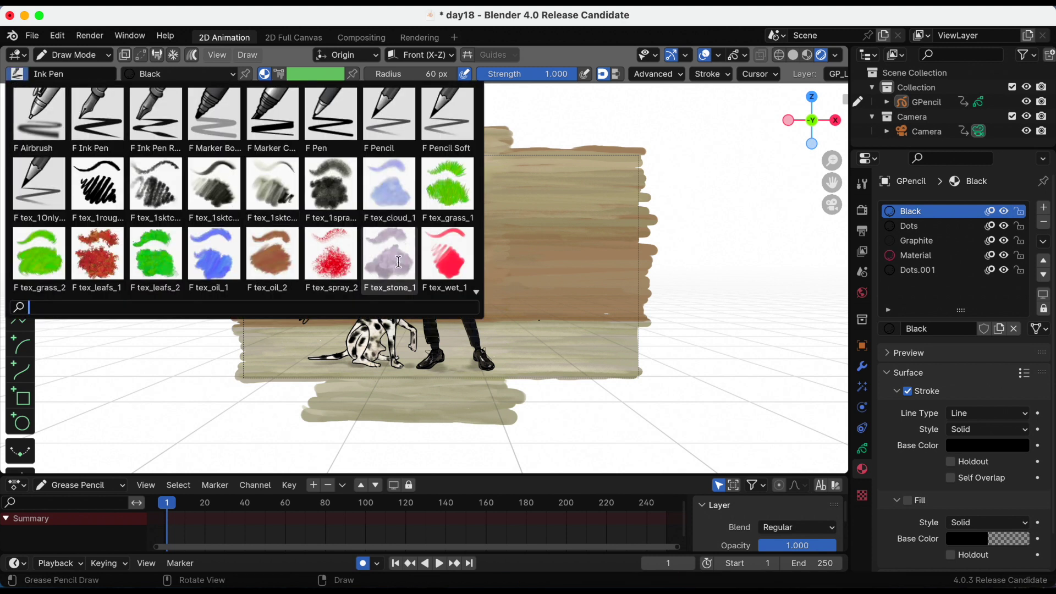
click(446, 257)
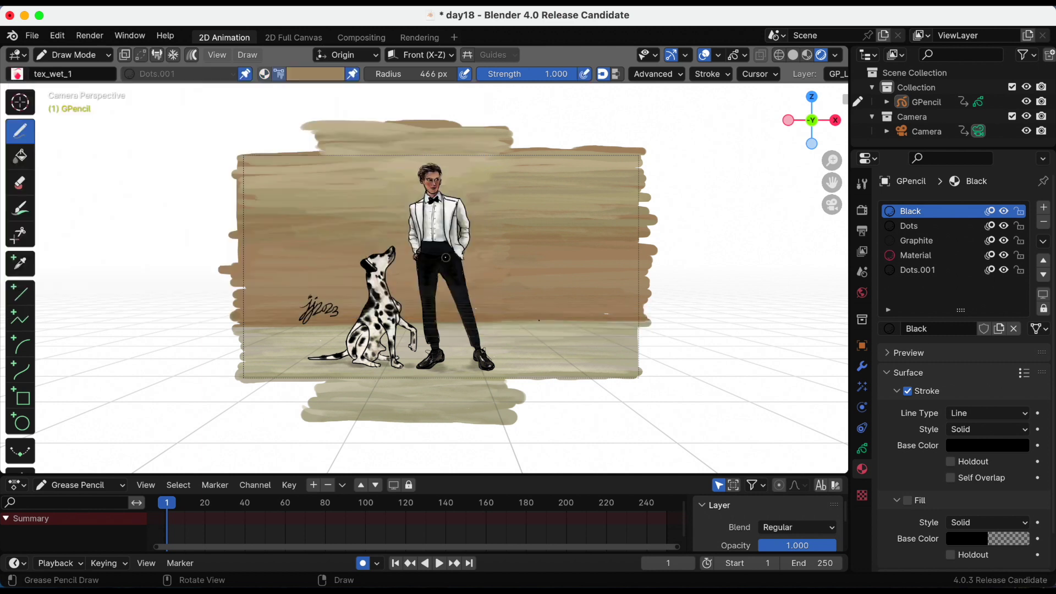
Step: Check the Grease Pencil object's layers and materials, and save the day18 file
click(861, 448)
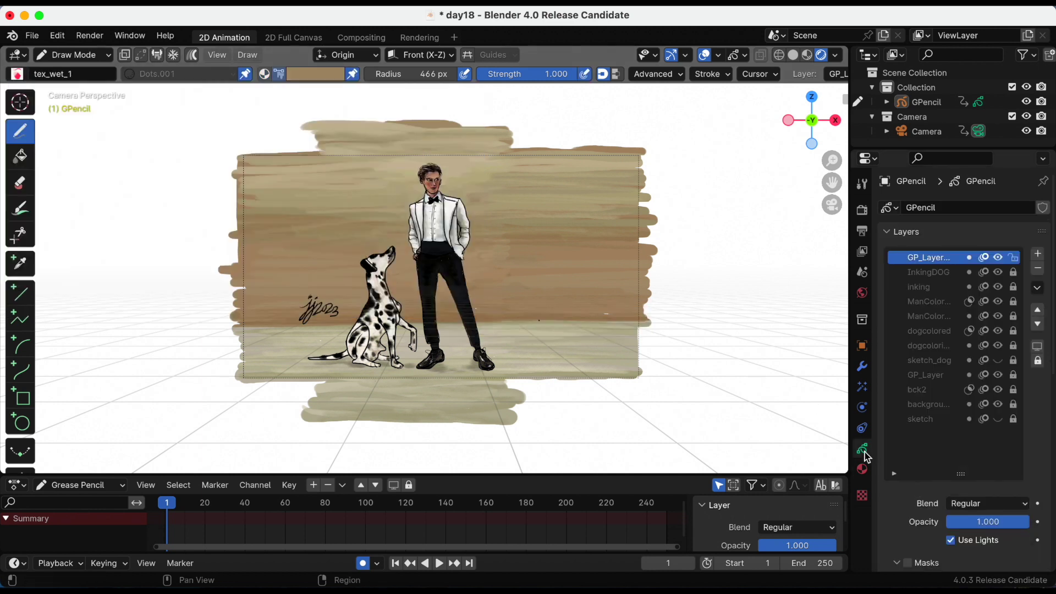
click(861, 469)
scroll(639, 314, up, 1)
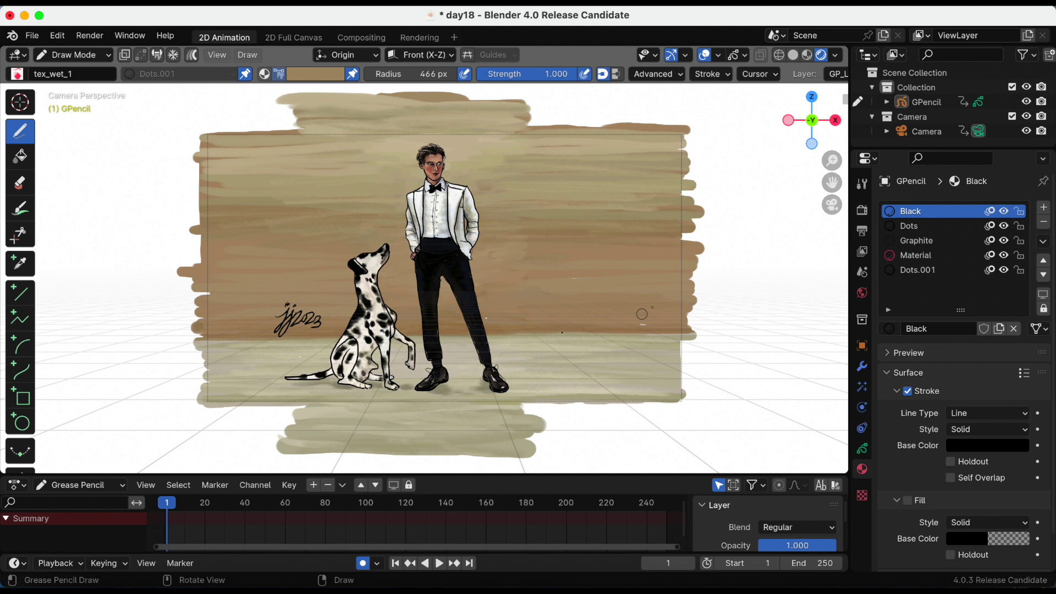
mouse_move(832, 182)
mouse_down()
mouse_move(845, 183)
mouse_move(42, 183)
mouse_move(70, 180)
mouse_up()
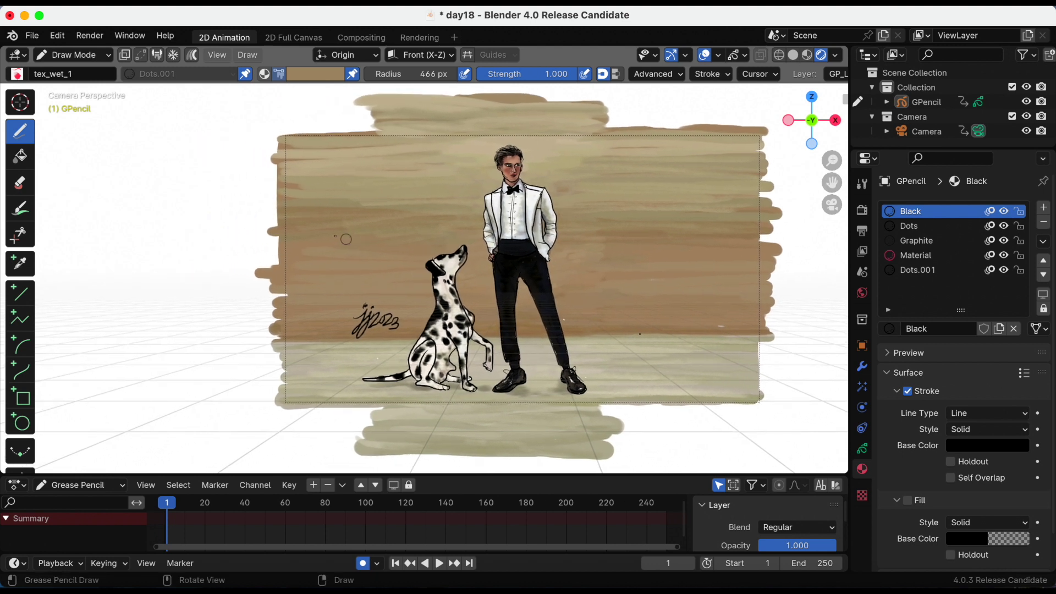
key(super+s)
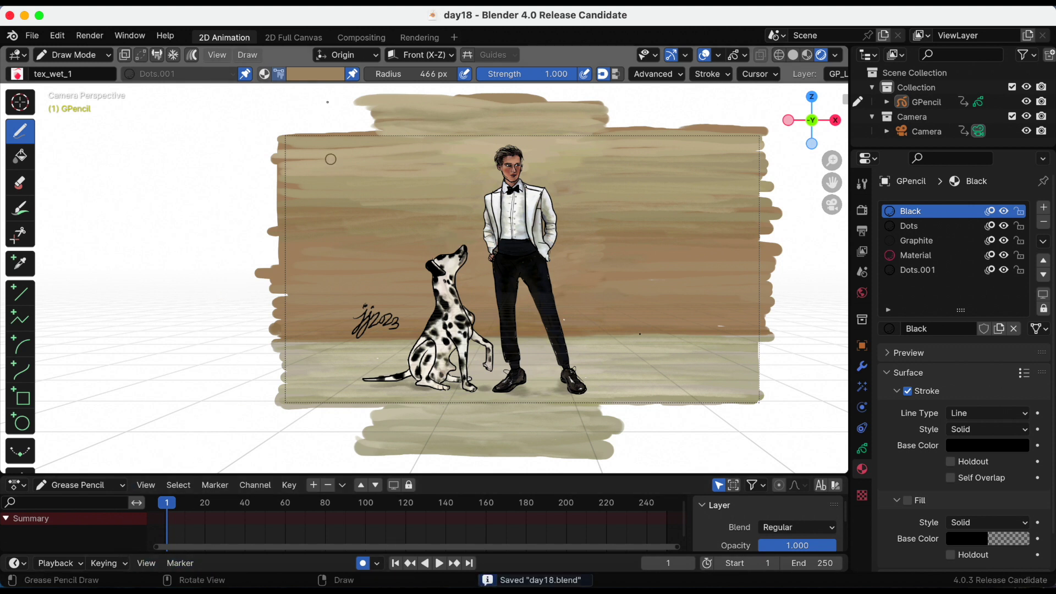
Step: Draw a vertical zigzag with the Ink Pen on the blank canvas and change the Solid Stroke material's base color to dark blue
click(316, 74)
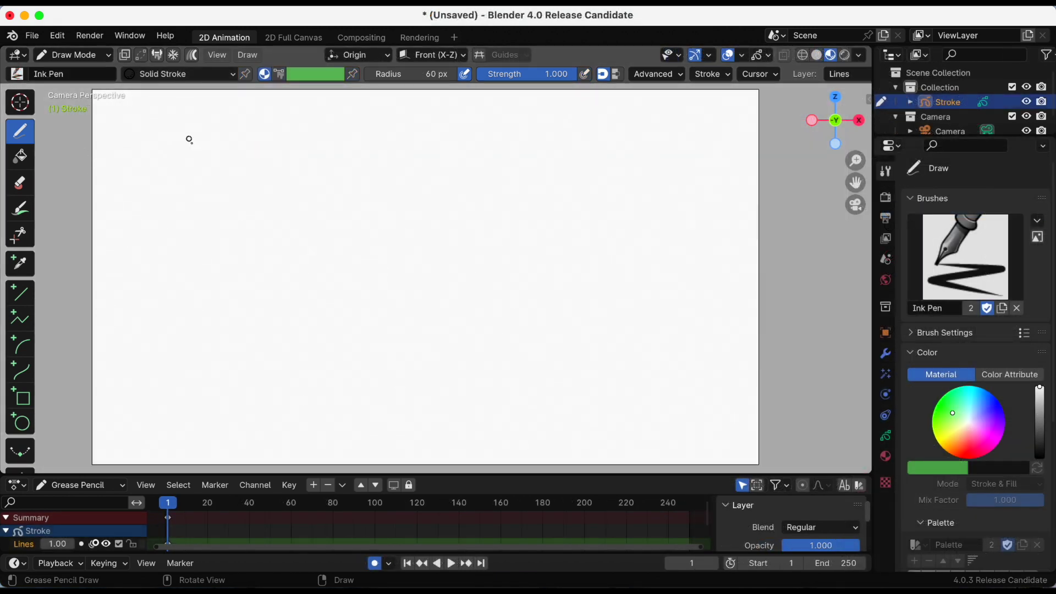
mouse_move(168, 139)
mouse_down()
mouse_move(201, 130)
mouse_move(199, 167)
mouse_move(159, 205)
mouse_move(218, 240)
mouse_move(181, 279)
mouse_move(203, 277)
mouse_up()
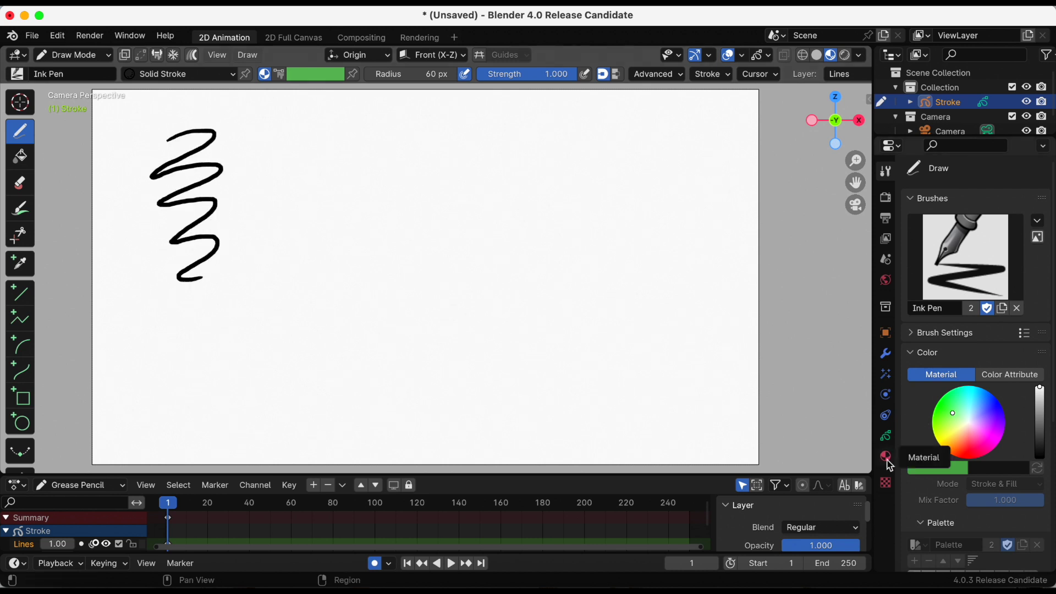
click(889, 459)
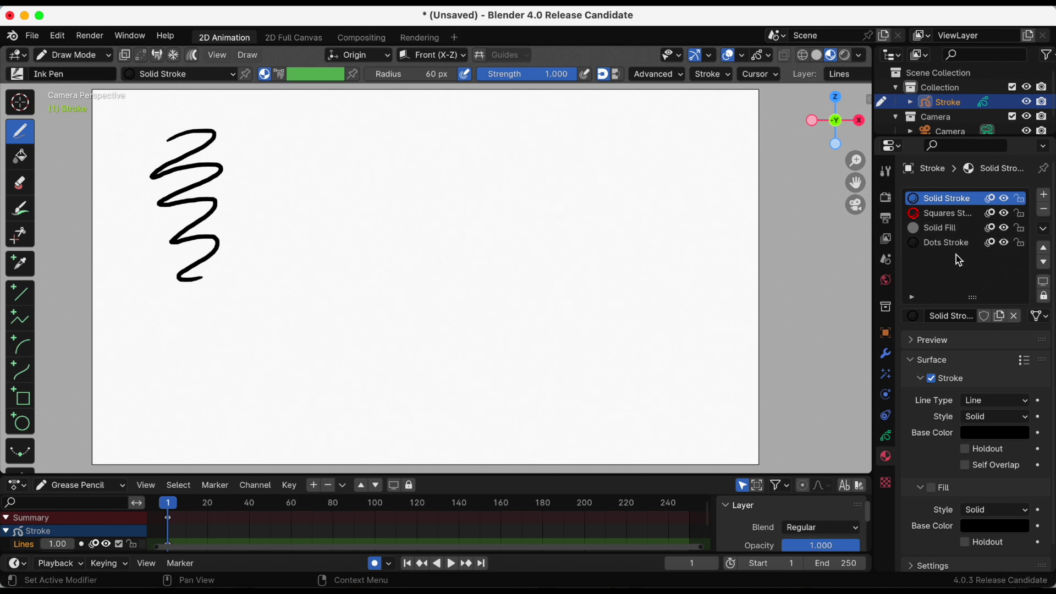
click(979, 434)
mouse_move(1018, 314)
mouse_down()
mouse_move(1017, 217)
mouse_move(1016, 270)
mouse_up()
mouse_move(938, 280)
mouse_down()
mouse_move(915, 314)
mouse_move(981, 321)
mouse_move(966, 236)
mouse_move(996, 246)
mouse_up()
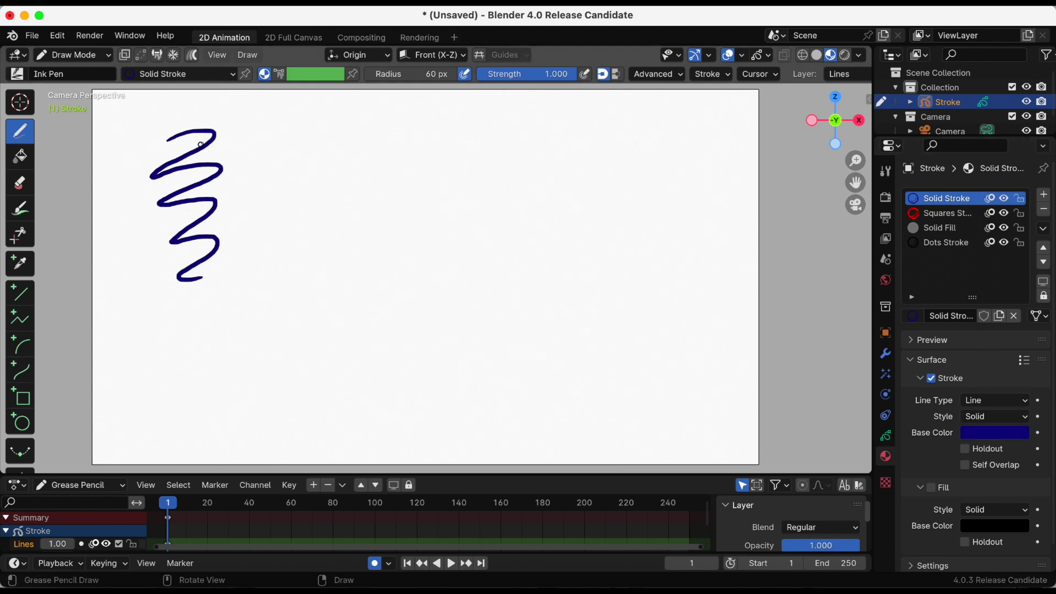
Step: Choose the tex_oil_1 brush and paint a zigzag stroke beside the dark blue one
click(17, 73)
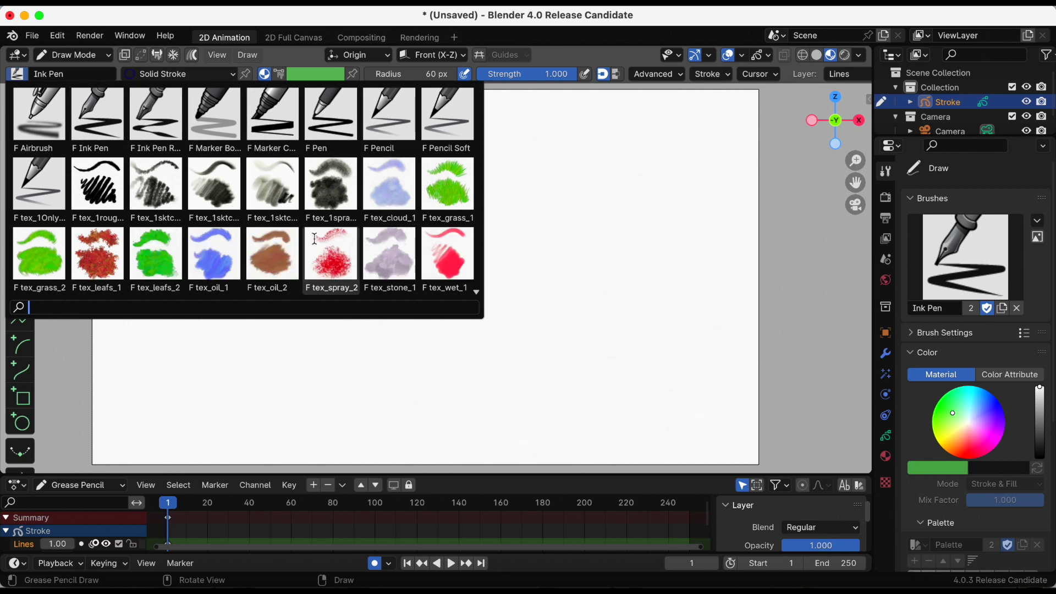
click(220, 260)
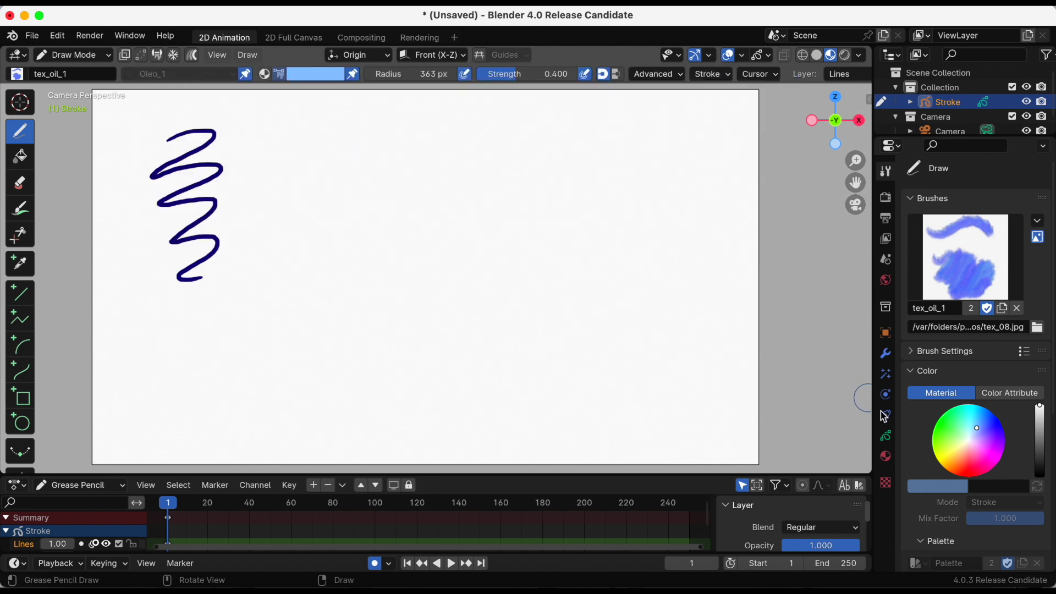
click(886, 437)
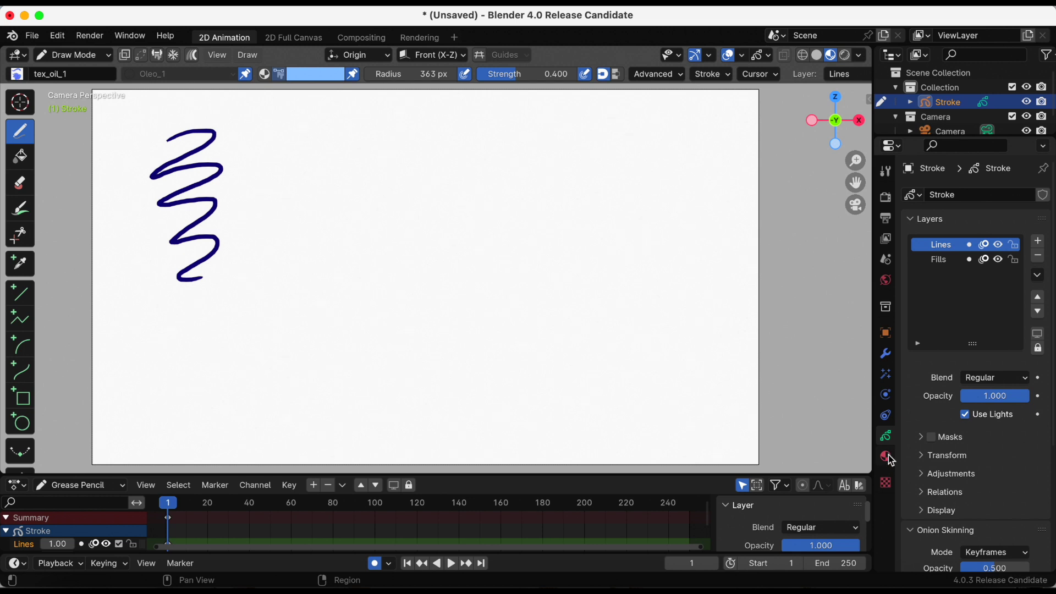
click(889, 458)
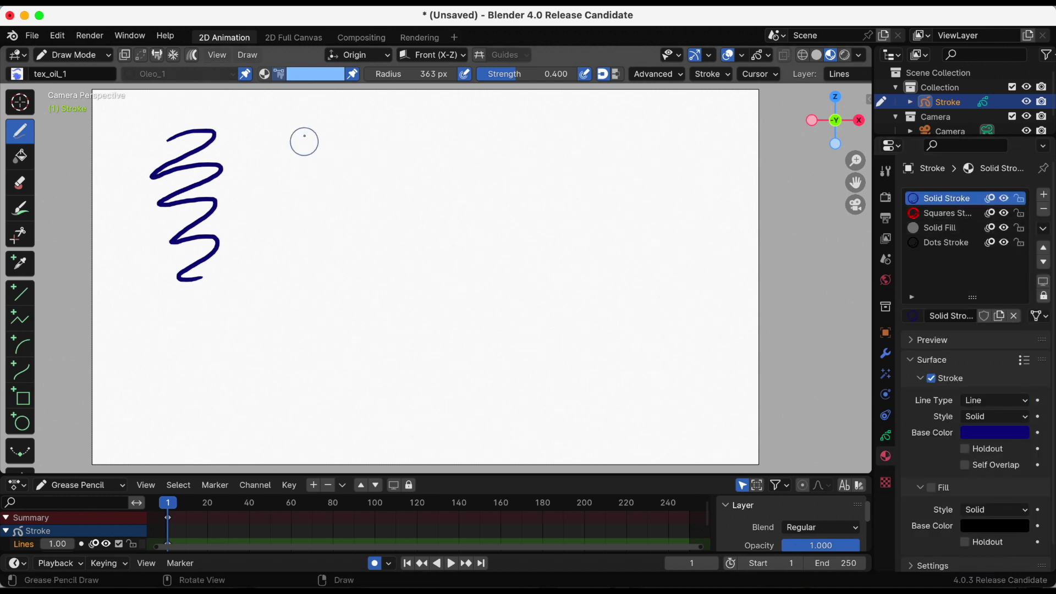
mouse_move(275, 125)
mouse_down()
mouse_move(277, 144)
mouse_move(333, 167)
mouse_move(342, 206)
mouse_move(264, 242)
mouse_move(311, 269)
mouse_up()
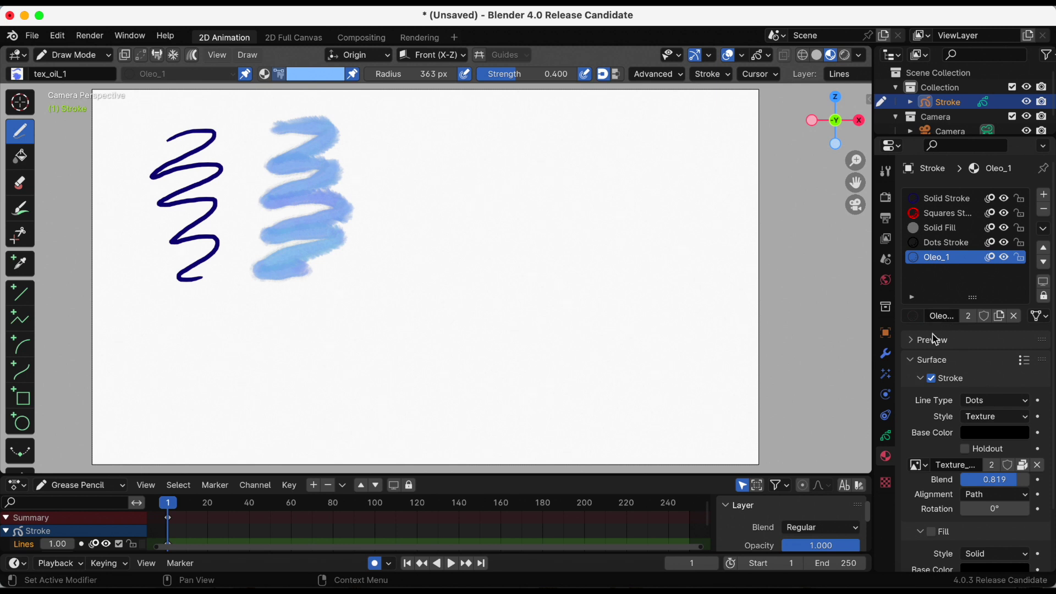
Step: Set the oil brush color to turquoise green and paint another stroke with it
click(321, 79)
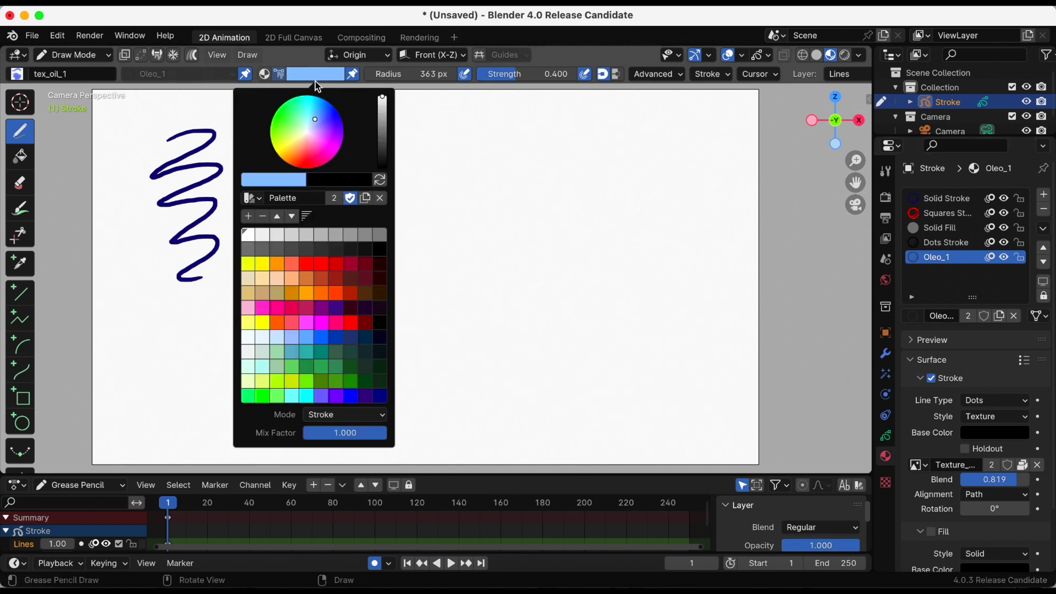
drag(317, 106, 302, 112)
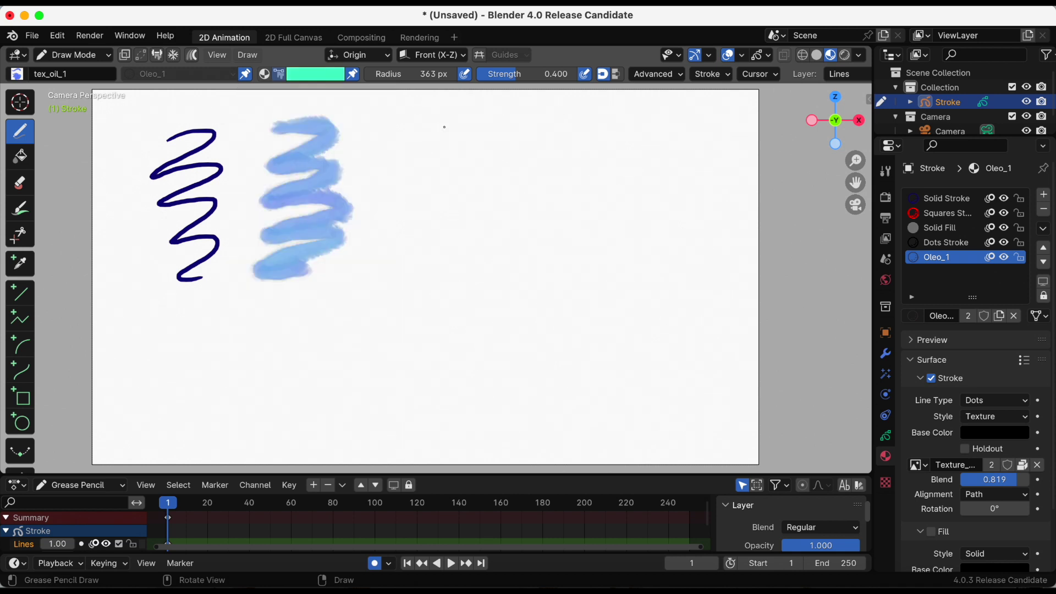
mouse_move(328, 114)
mouse_down()
mouse_move(389, 167)
mouse_move(329, 182)
mouse_move(330, 235)
mouse_move(385, 264)
mouse_move(318, 275)
mouse_move(396, 237)
mouse_move(363, 209)
mouse_move(357, 165)
mouse_up()
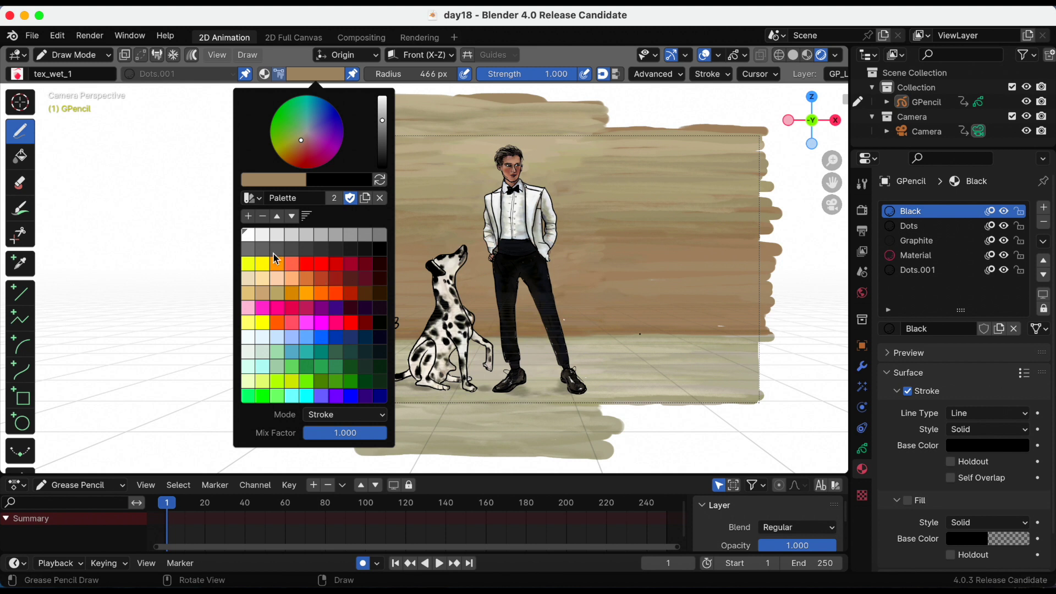
Step: Create a new, empty color palette in the day18 file and name it Background
click(254, 198)
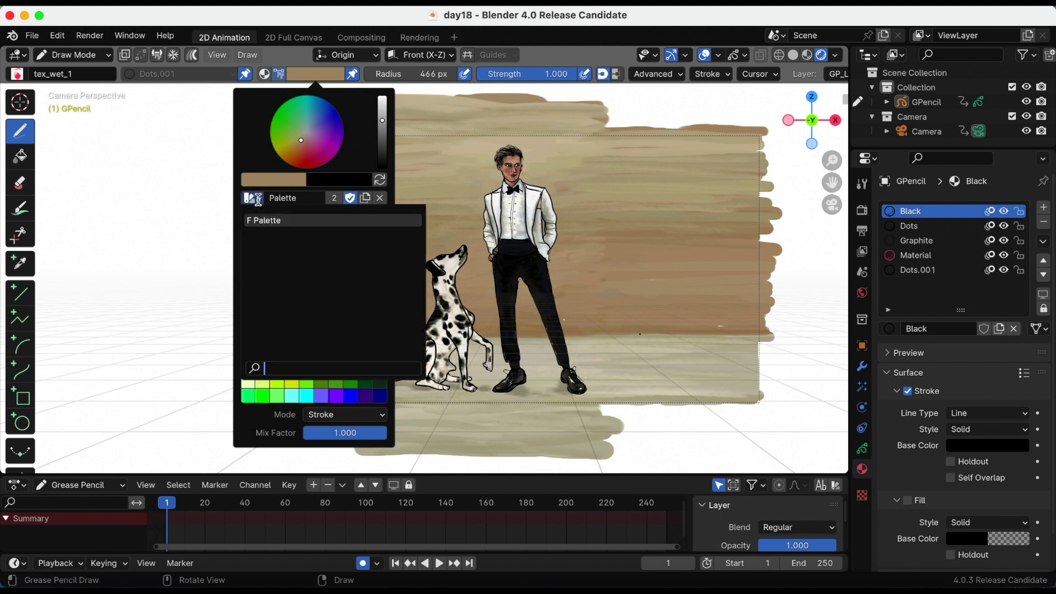
click(255, 199)
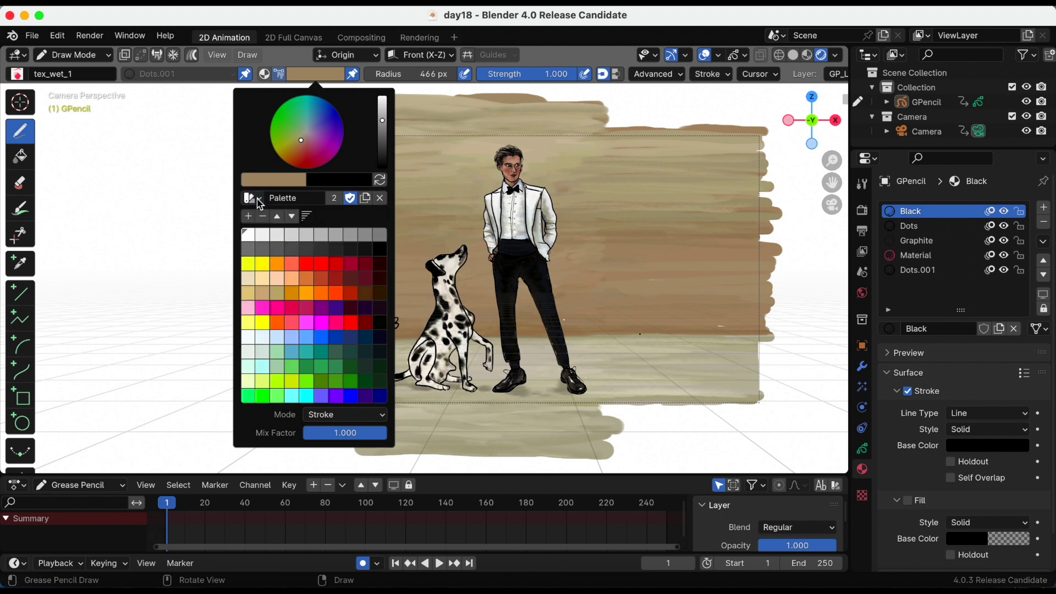
click(366, 200)
double_click(287, 199)
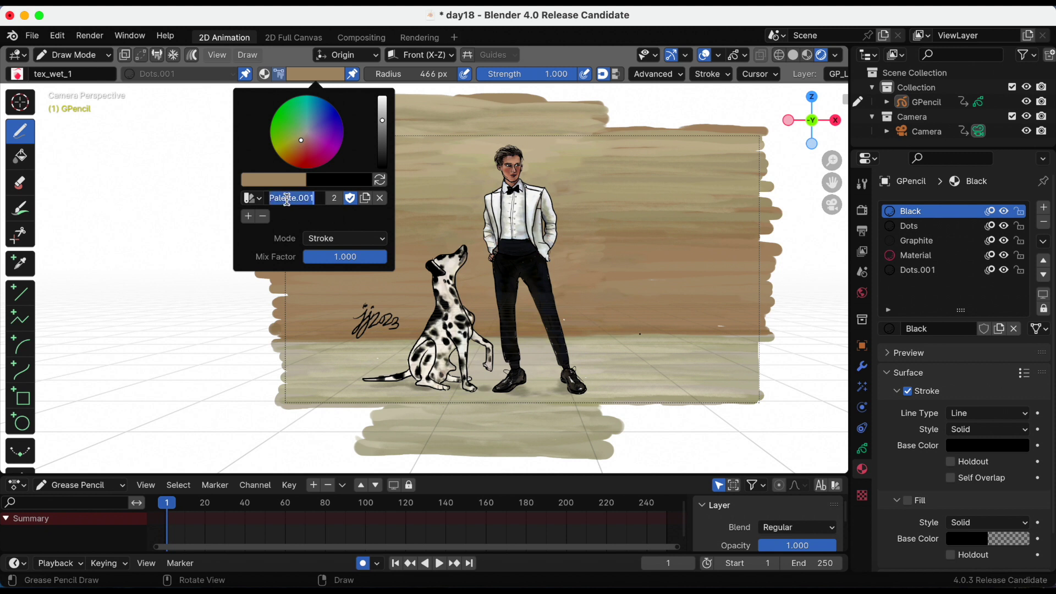
text(Background)
key(Return)
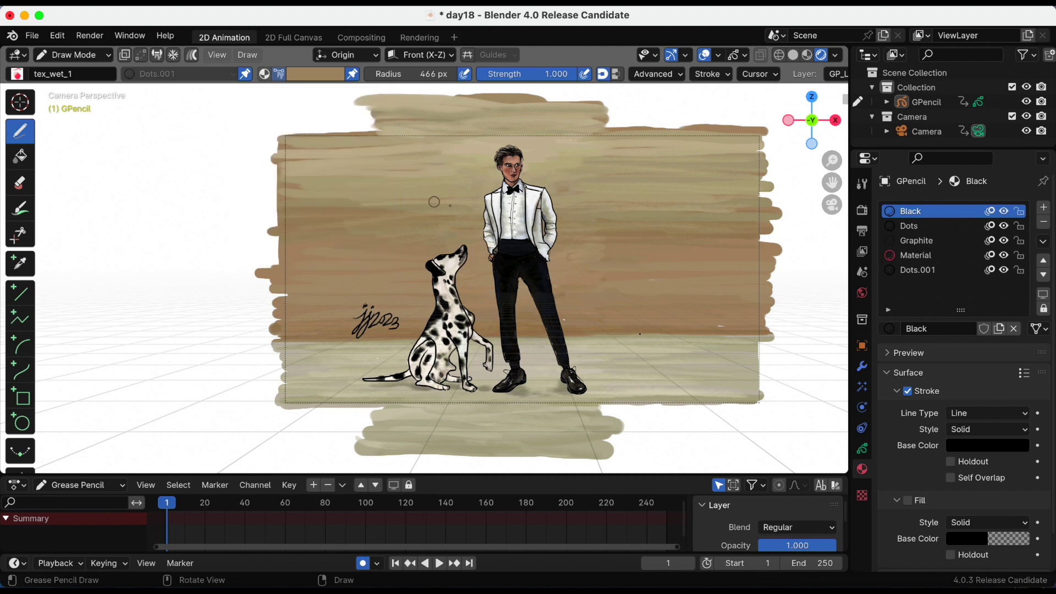
Step: Sample the brown just above the floor line beside the man's leg and add it to the Background palette
click(315, 73)
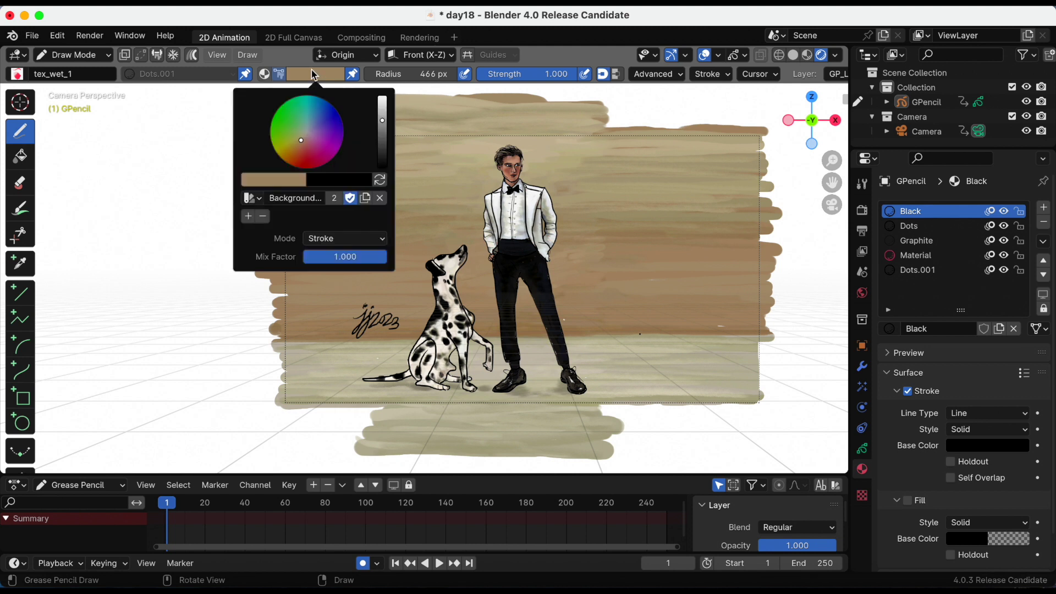
click(272, 180)
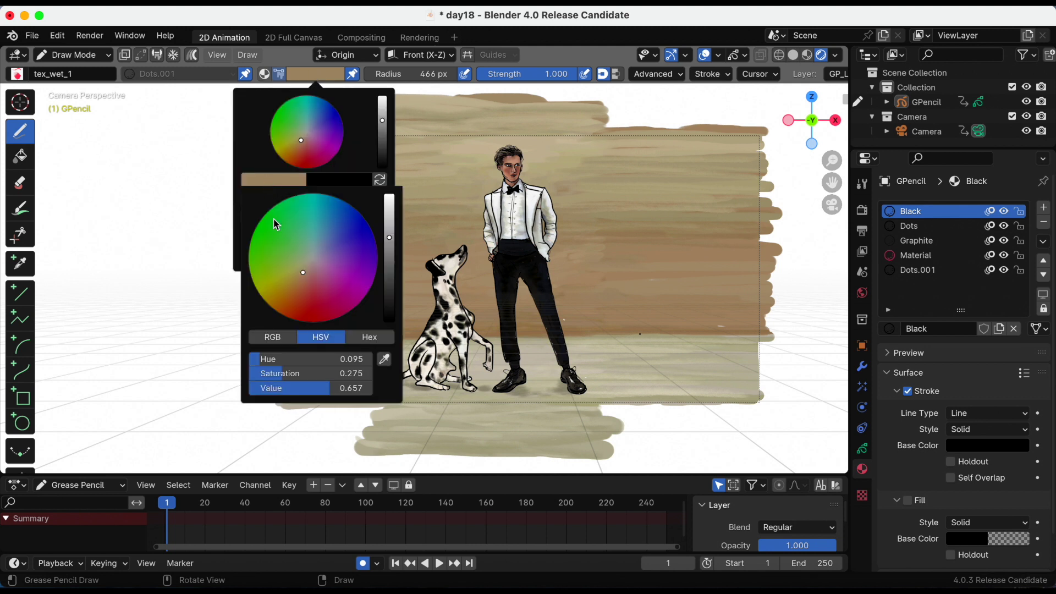
click(385, 359)
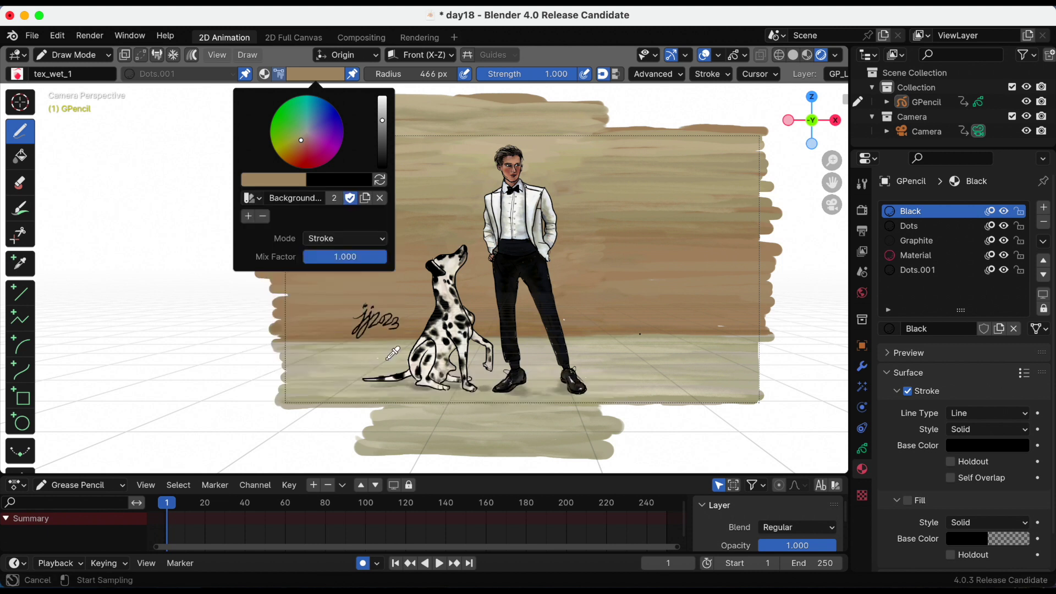
click(575, 332)
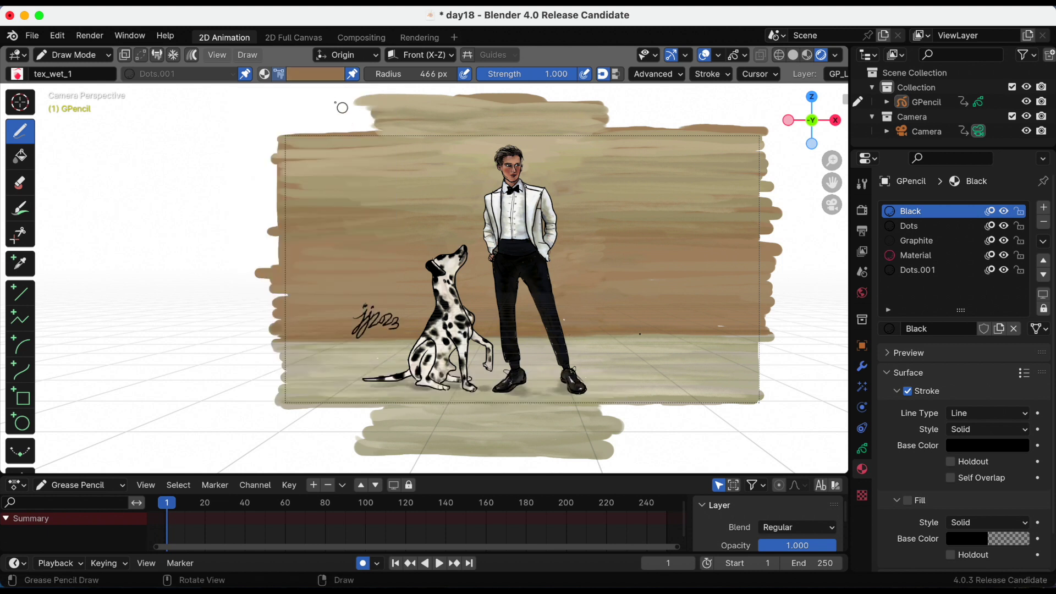
click(322, 74)
click(250, 216)
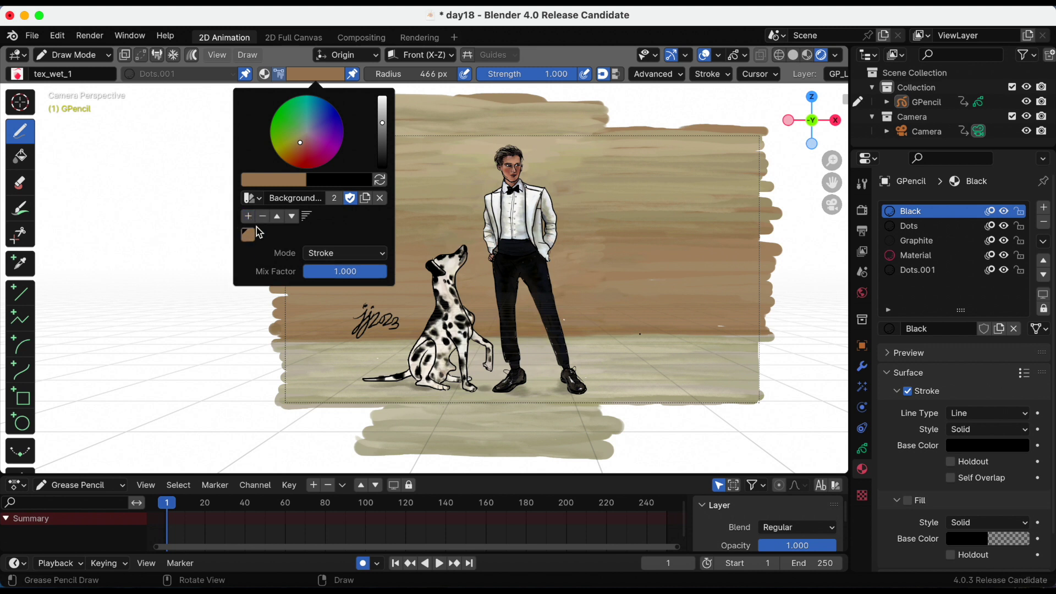
Step: Sample the wall brown between the signature and the dog and add it as a Background palette swatch
click(322, 75)
click(275, 181)
click(384, 360)
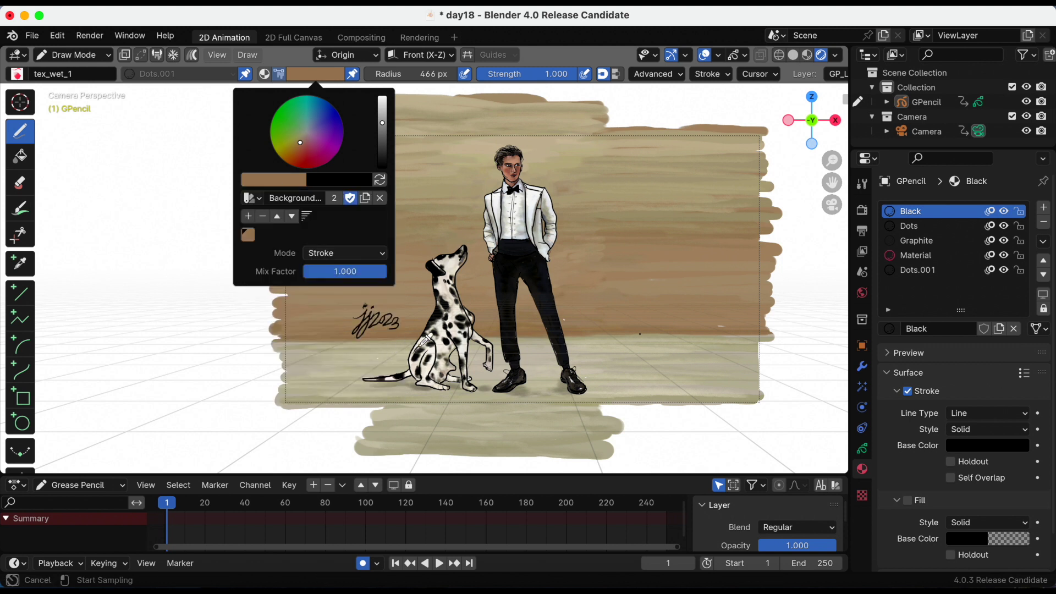
click(414, 325)
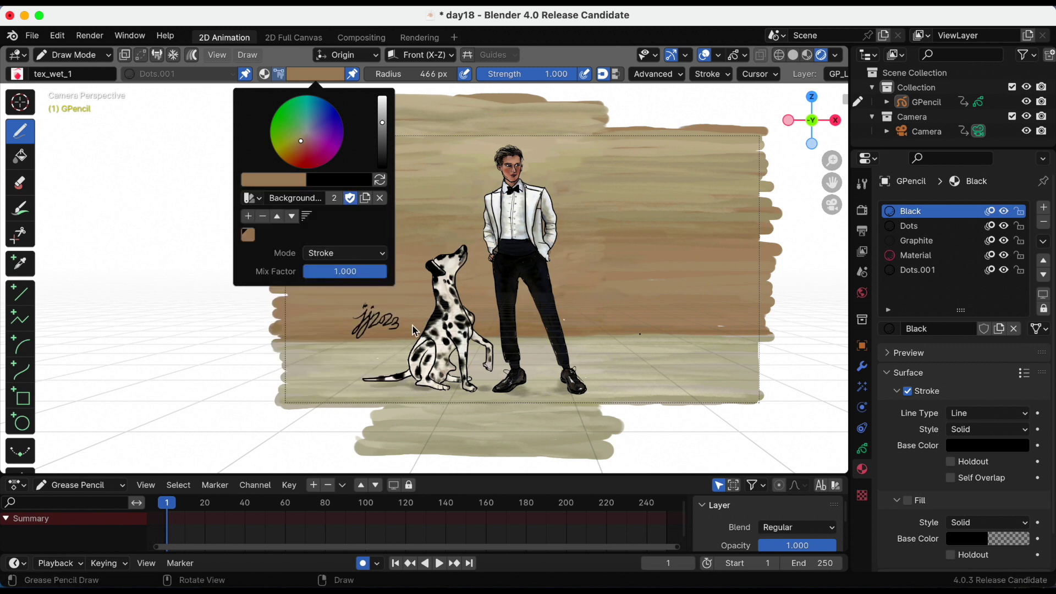
click(313, 77)
click(248, 216)
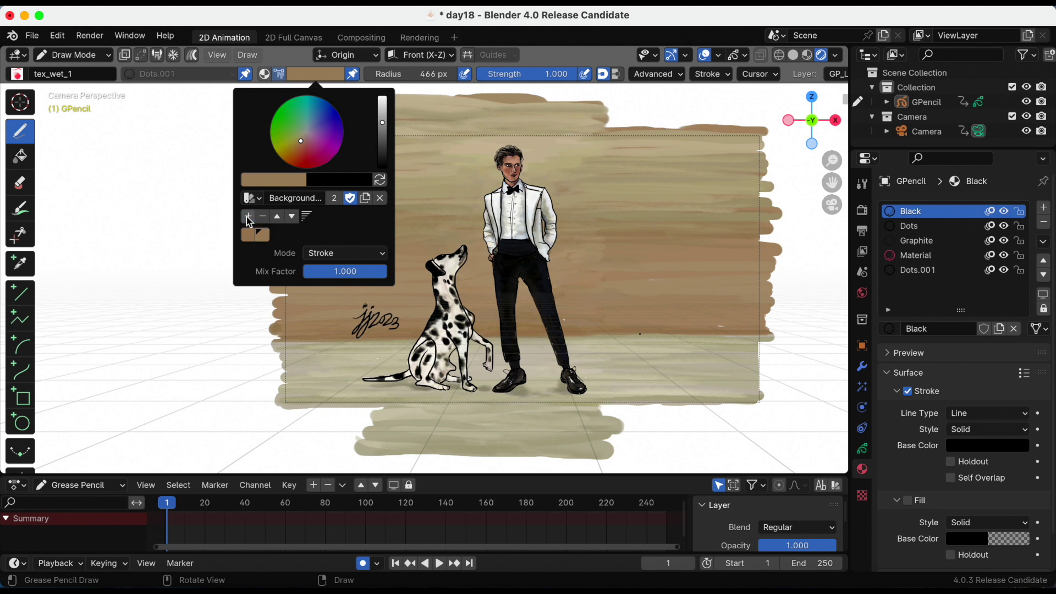
Step: Sample the lighter wall brown at mid-height on the man's empty side and add it to the Background palette
click(270, 182)
click(384, 359)
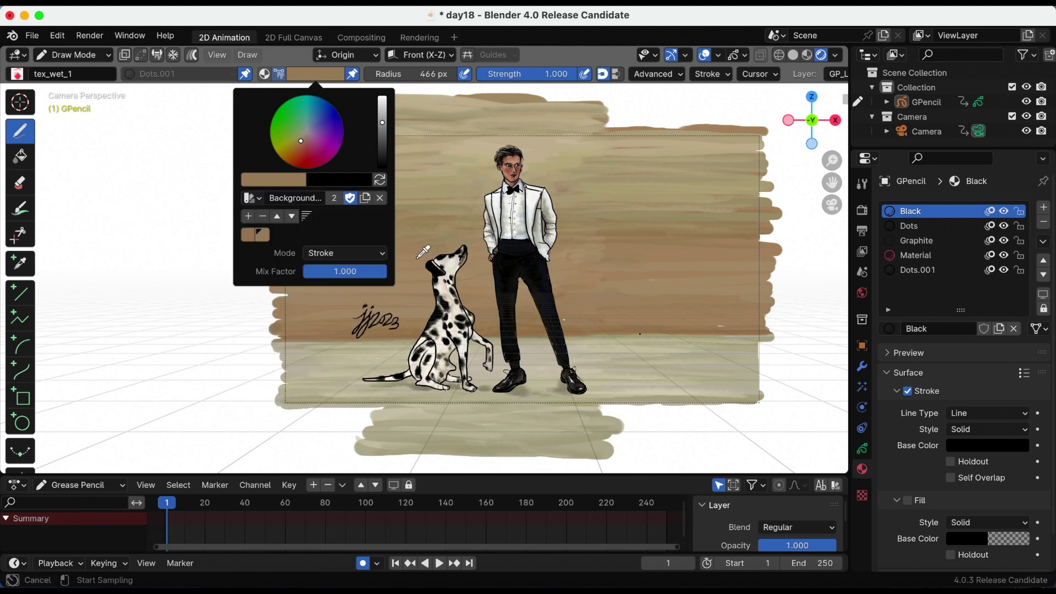
click(659, 255)
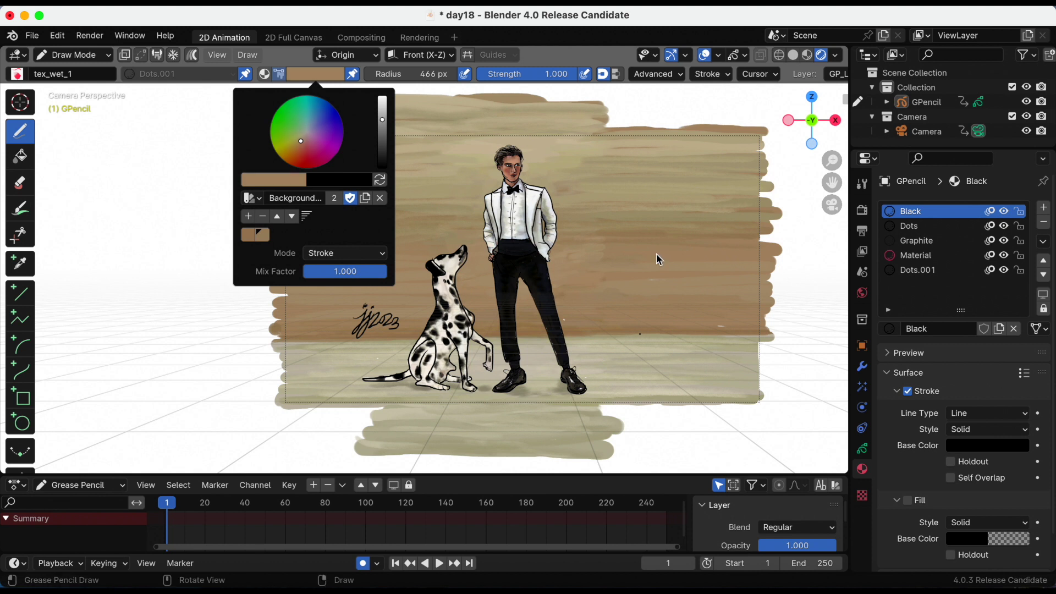
click(308, 75)
click(248, 216)
Step: Start sampling another background color for the Background palette with the eyedropper
click(283, 180)
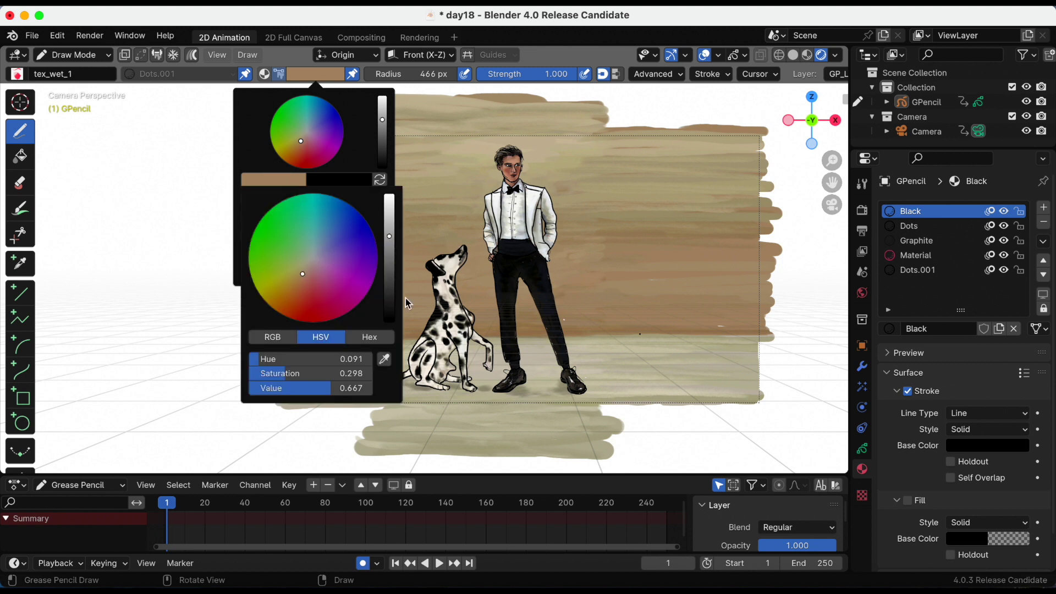
click(392, 366)
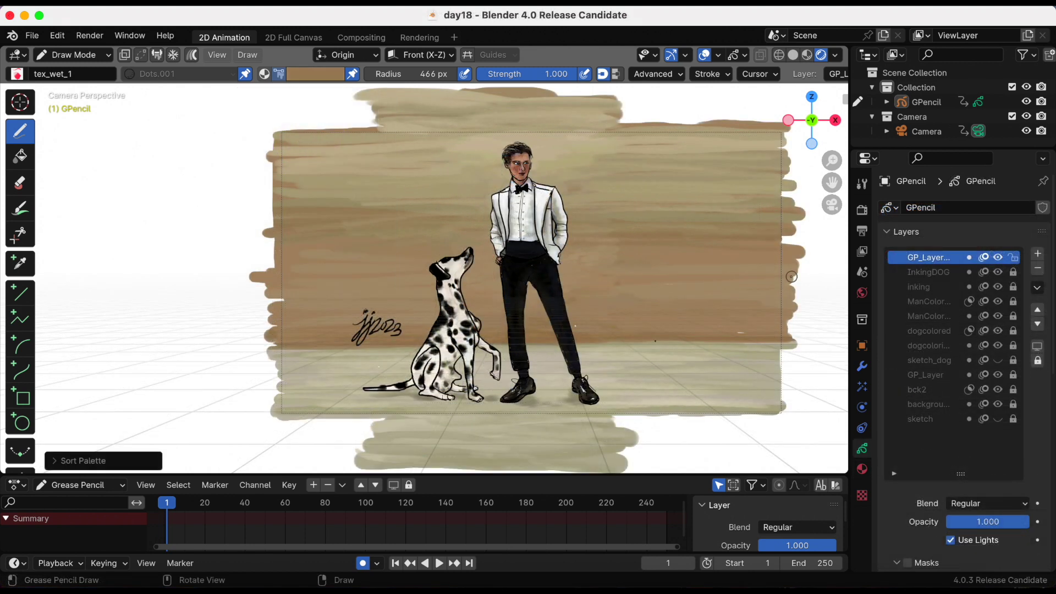
Step: Choose a brown from the background palette, set the brush radius to 500 px, and paint a brown patch in the empty area behind the dog
click(327, 76)
click(252, 234)
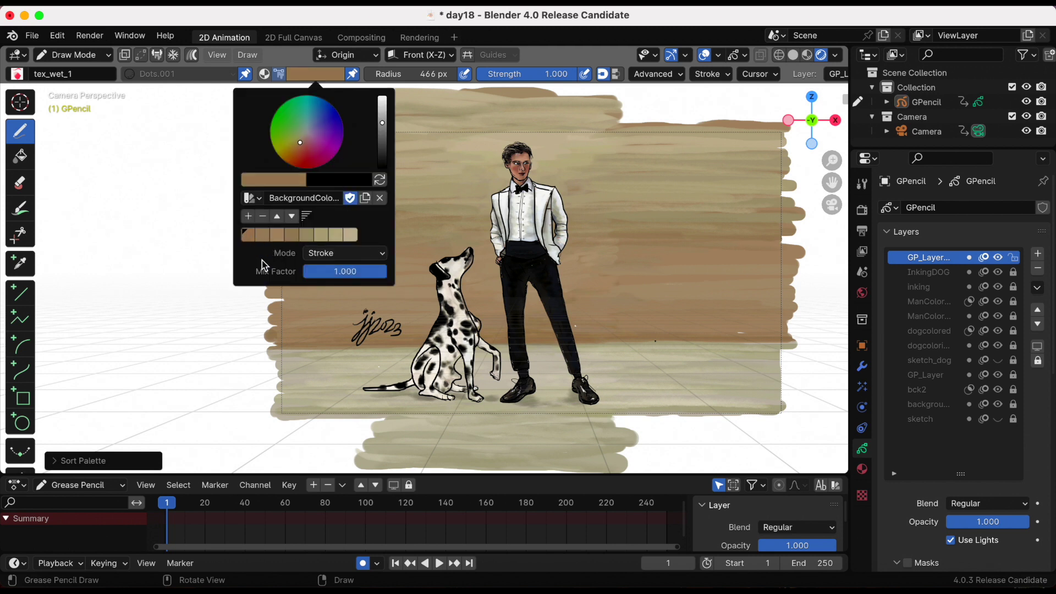
click(452, 73)
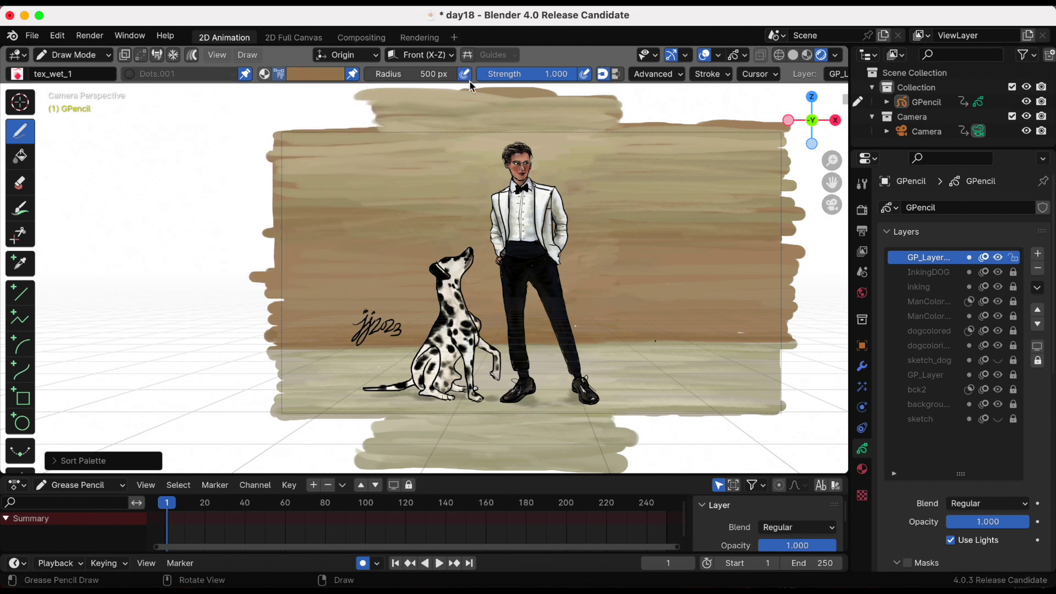
mouse_move(160, 351)
mouse_down()
mouse_move(194, 341)
mouse_move(160, 326)
mouse_move(173, 330)
mouse_up()
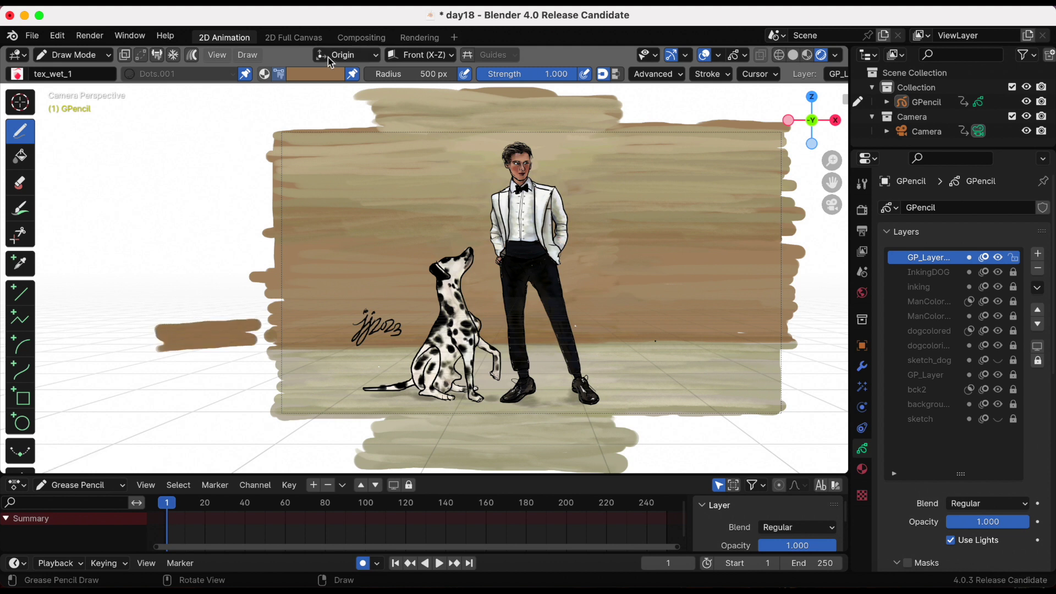
Step: Pick further background palette swatches and paint lighter brown to olive strokes stacked above the test patch
click(326, 77)
click(244, 231)
mouse_move(177, 328)
mouse_down()
mouse_move(220, 318)
mouse_move(160, 316)
mouse_move(258, 311)
mouse_move(162, 234)
mouse_up()
Step: Switch to the tex_1sktch_2 brush and choose a pale beige brush color
click(17, 73)
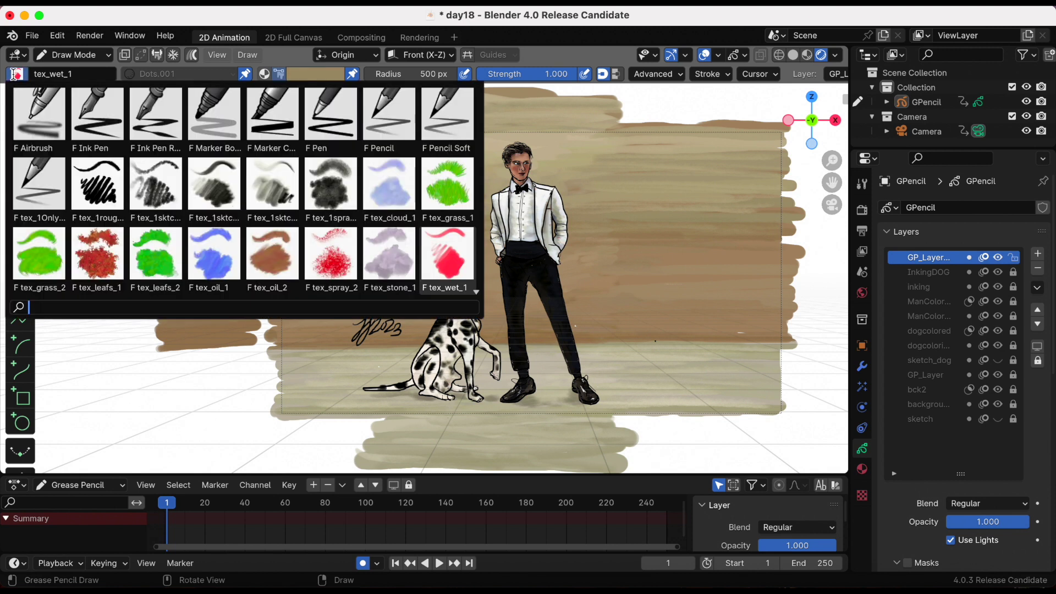
click(220, 186)
click(315, 73)
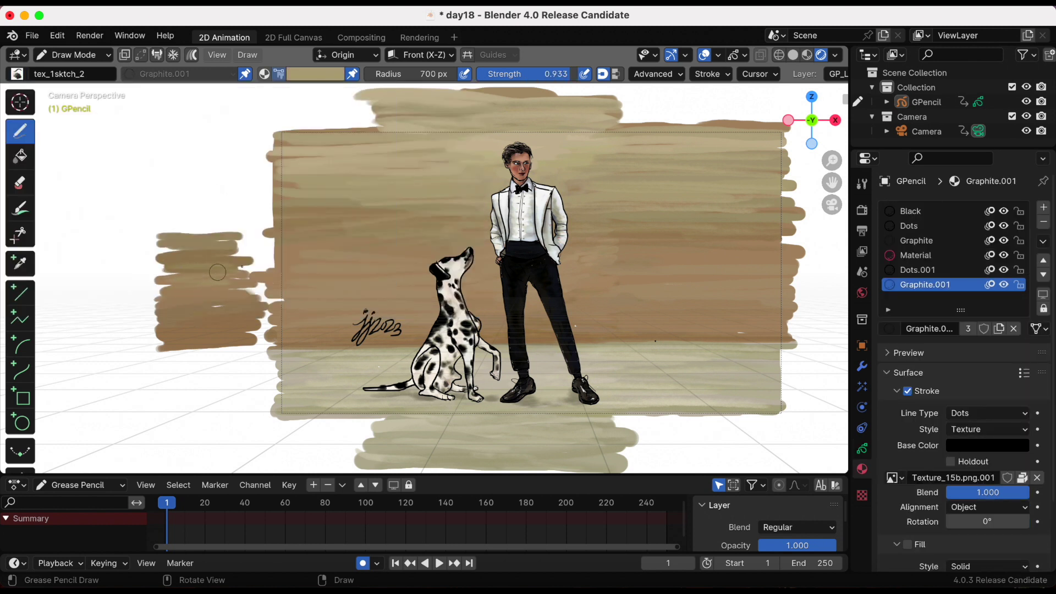
Step: View the brush color mode choices, add the current beige to the background palette as a swatch, and remove it again
click(300, 76)
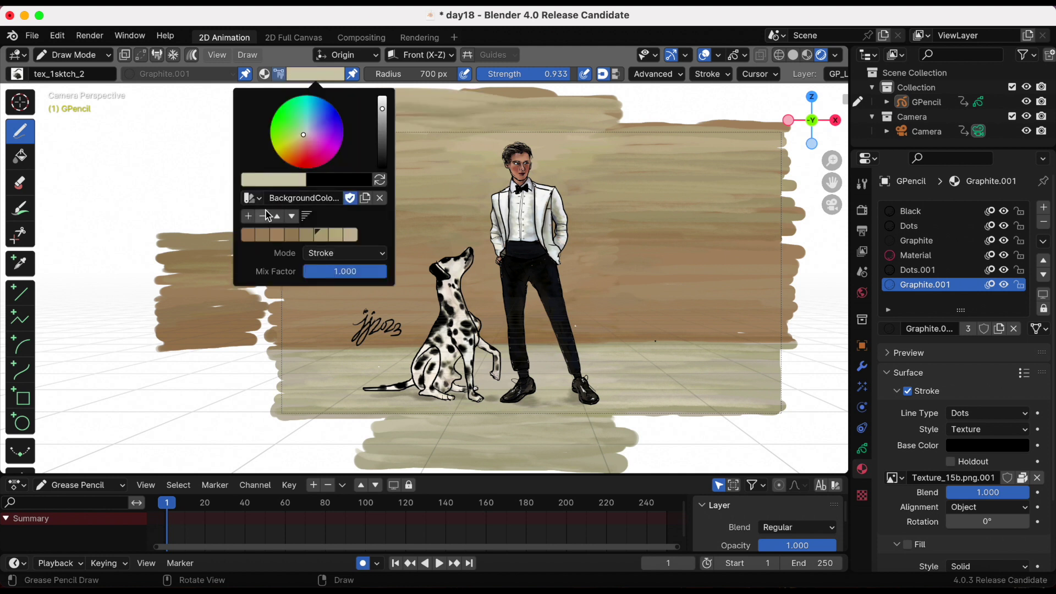
click(354, 254)
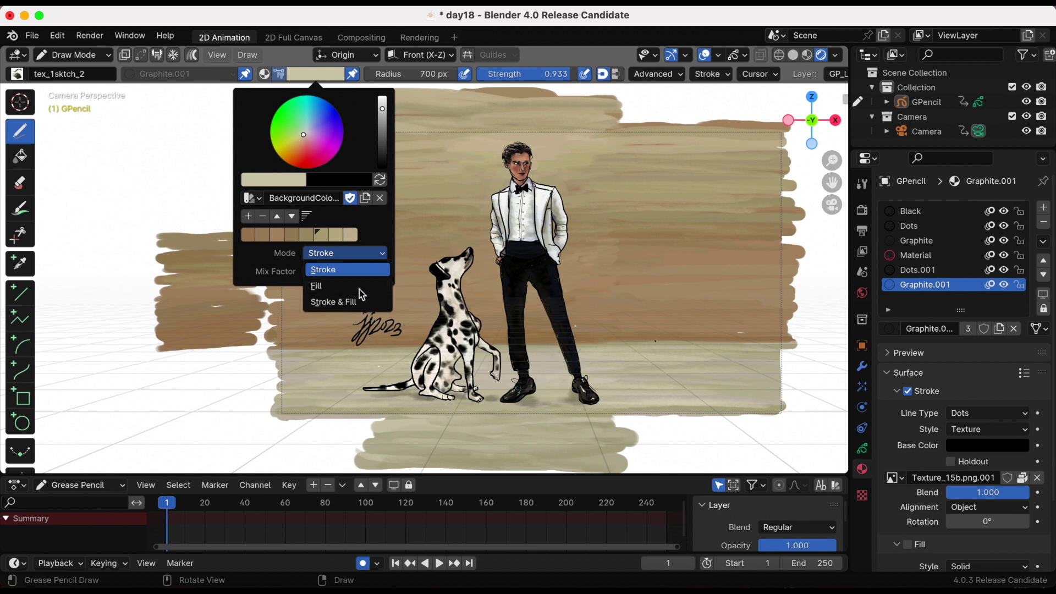
click(248, 218)
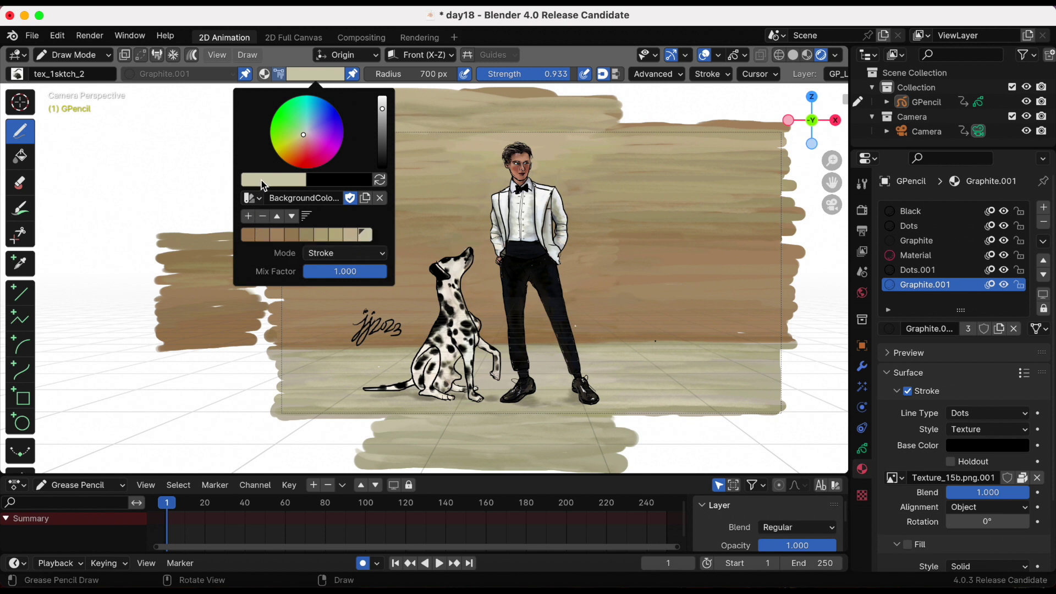
click(263, 219)
Step: Move the selected swatch up and down within the background palette and bring up the palette's sorting options
click(277, 218)
click(275, 216)
click(291, 217)
click(291, 217)
click(291, 217)
click(306, 216)
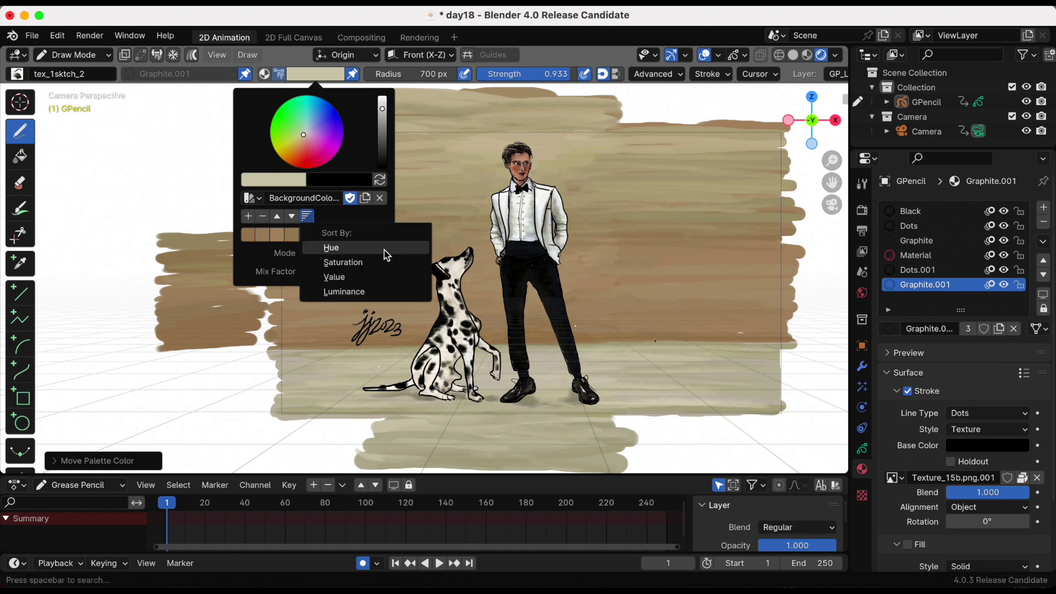
click(388, 291)
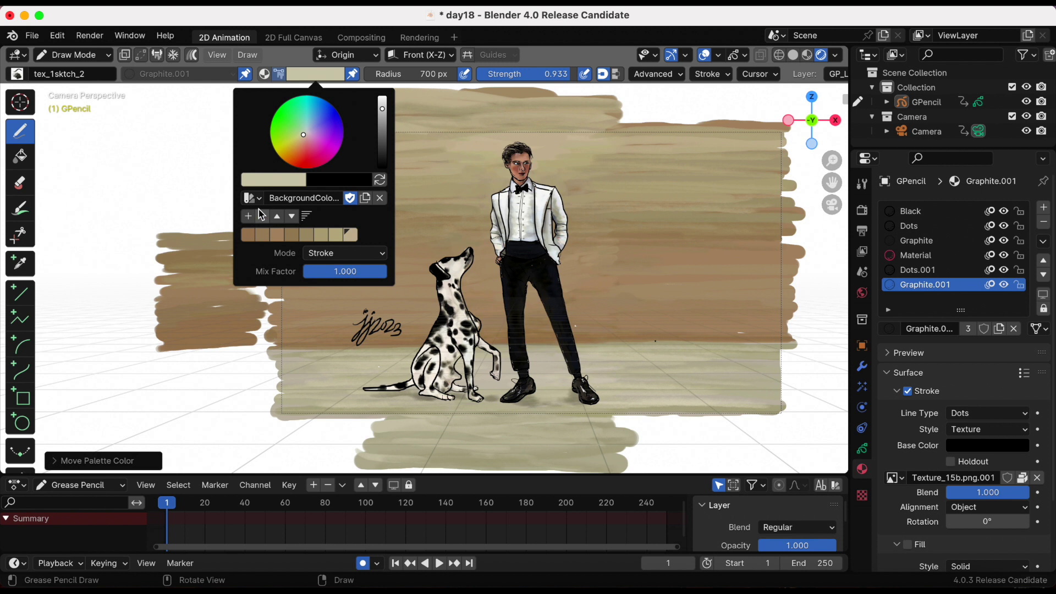
Step: Switch to the color palette named Palette and sort its swatches by hue
click(254, 199)
click(272, 231)
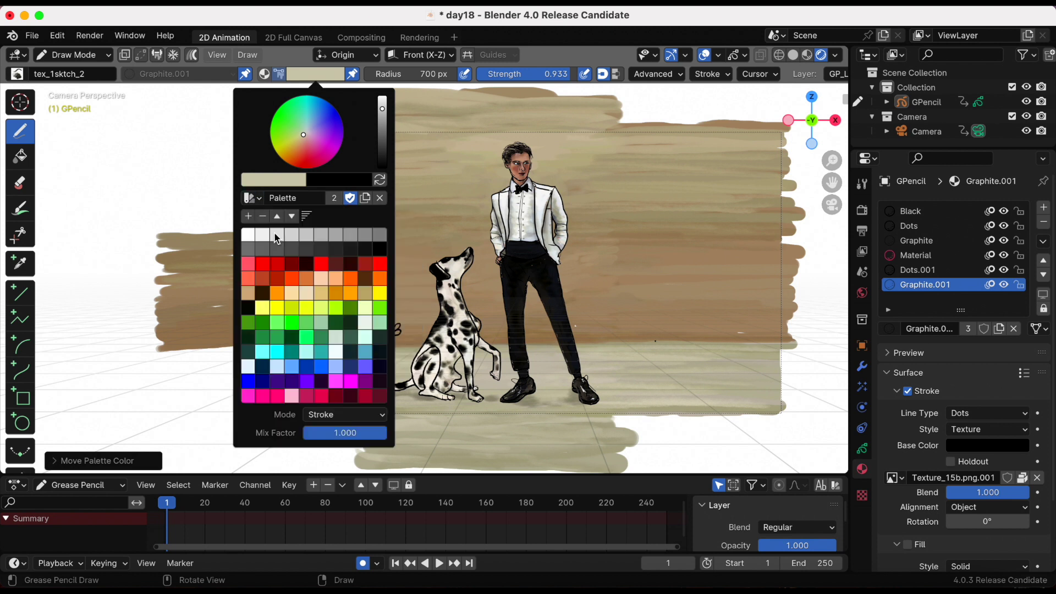
click(306, 215)
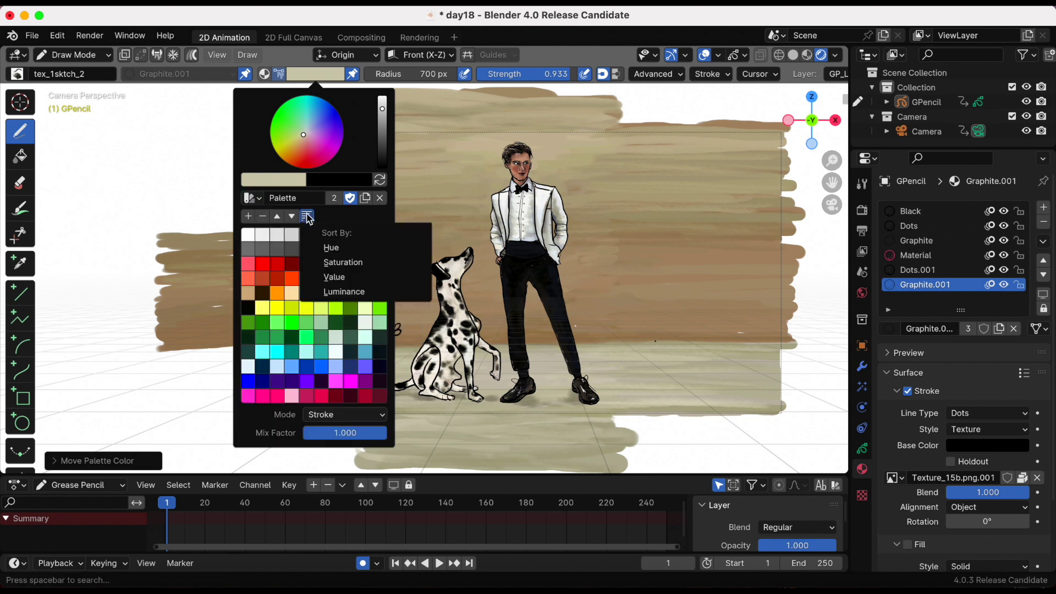
click(341, 249)
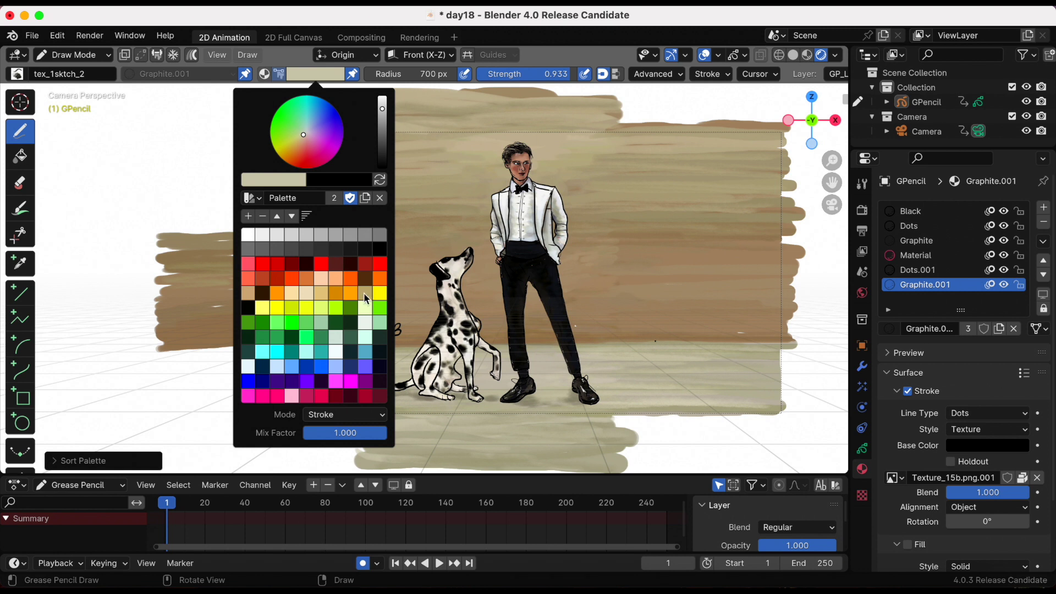
Step: Sort the Palette swatches by saturation, by value, and finally by luminance
click(306, 216)
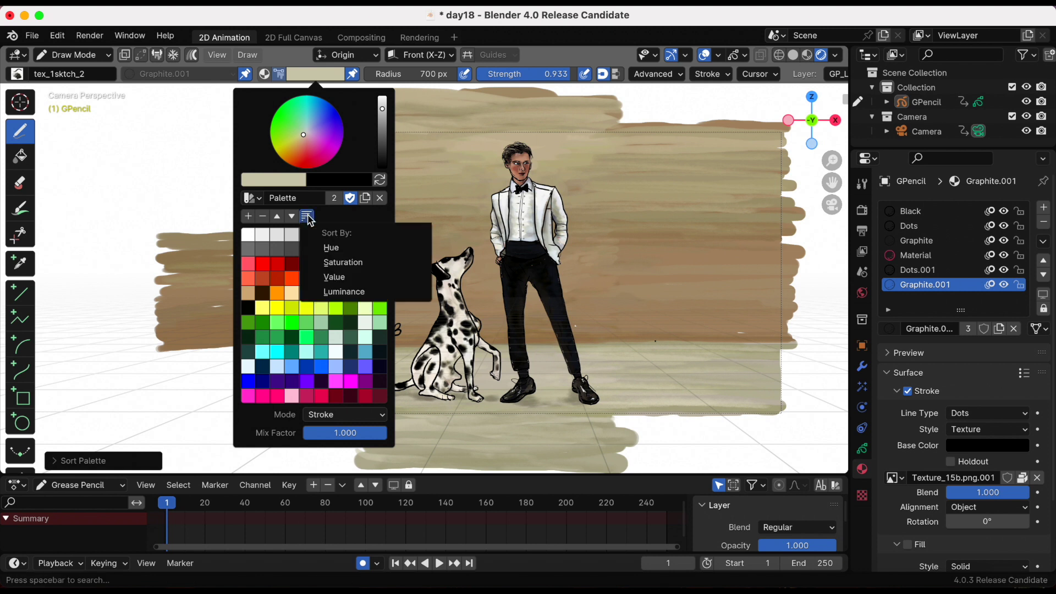
click(361, 264)
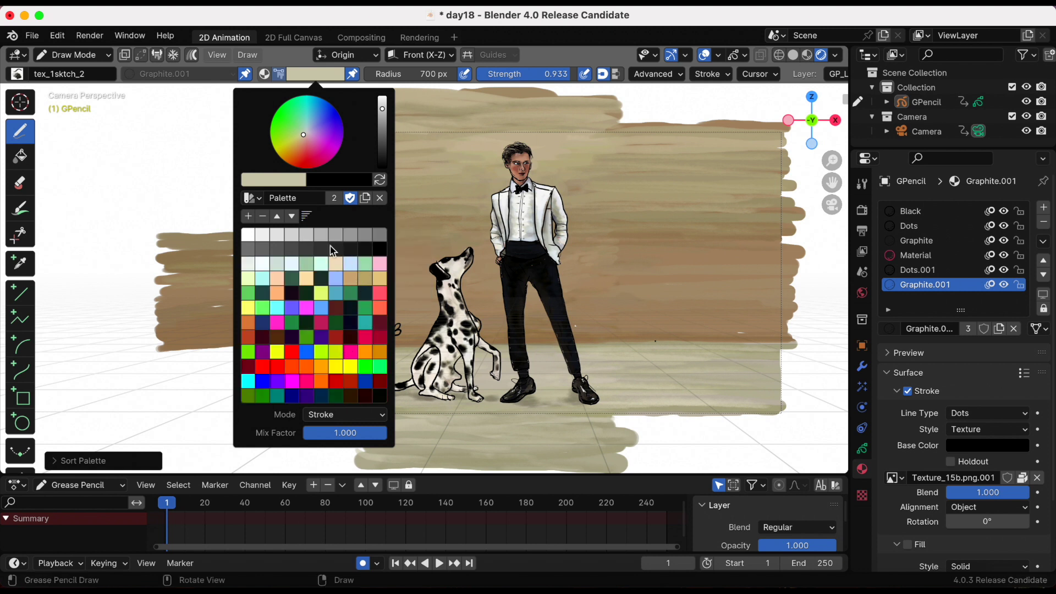
click(307, 216)
click(348, 279)
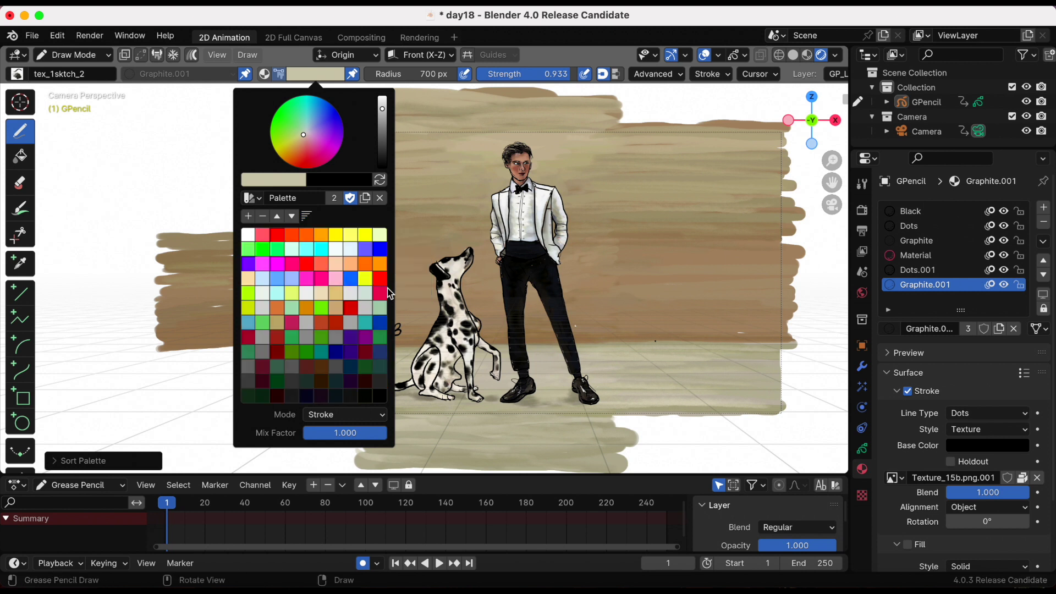
click(307, 216)
click(342, 294)
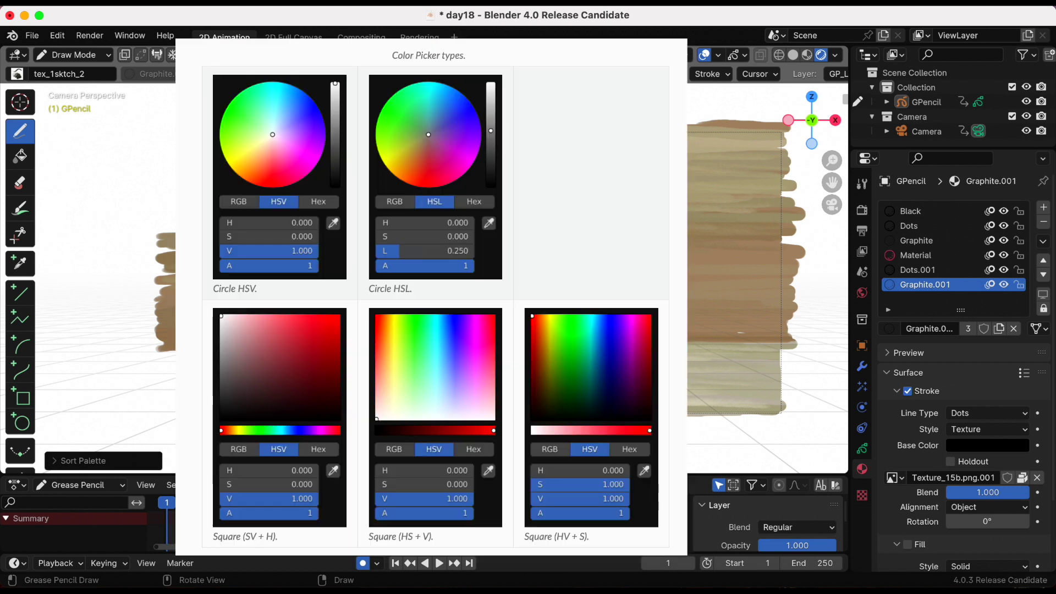
Step: Save the day18 file
key(super+s)
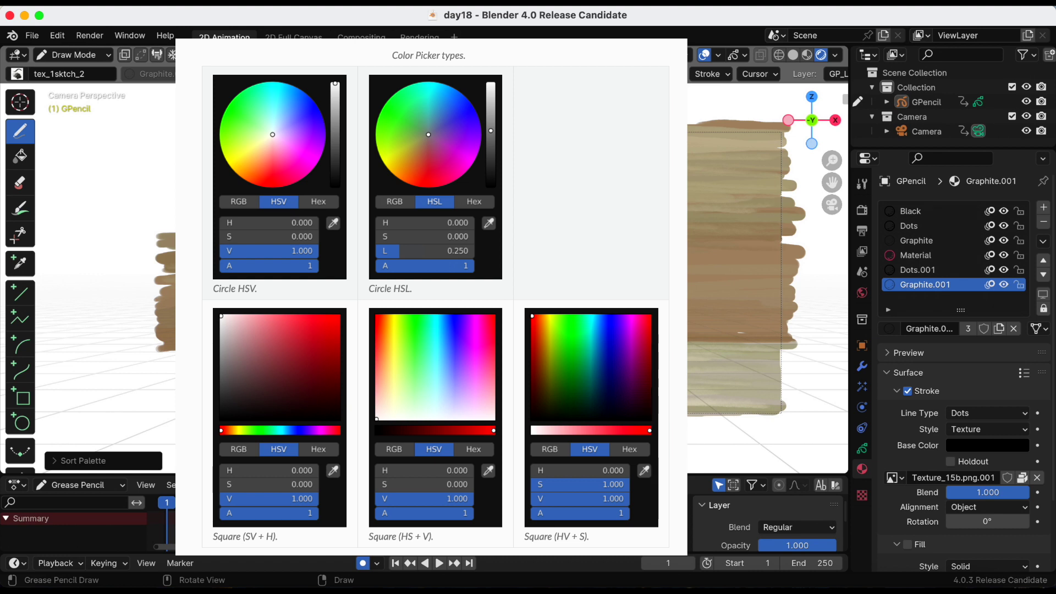
key(super+z)
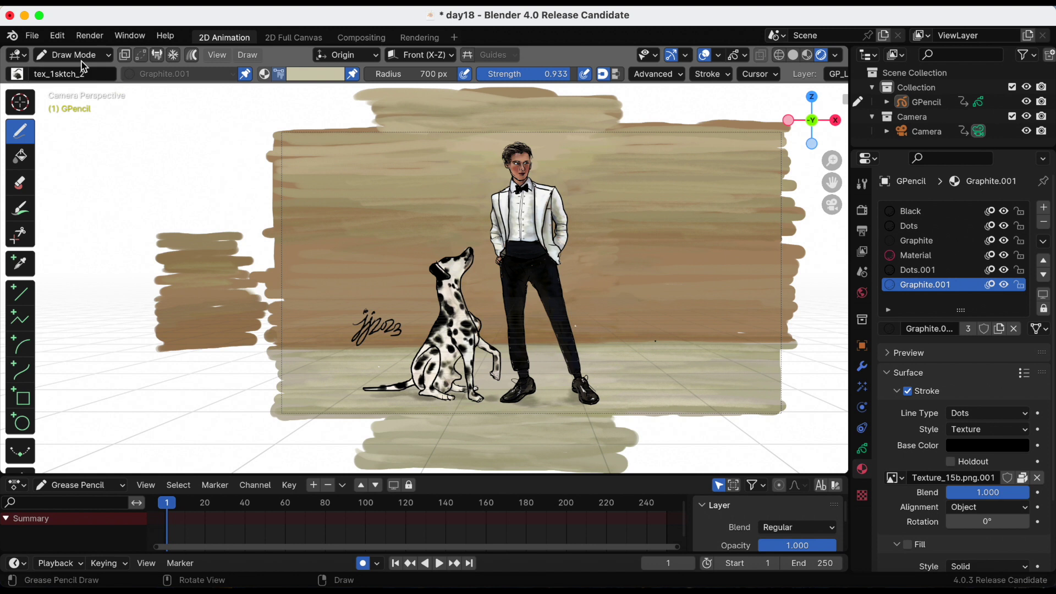
Step: Set the Color Picker Type in the interface preferences to Circle (HSL)
click(57, 36)
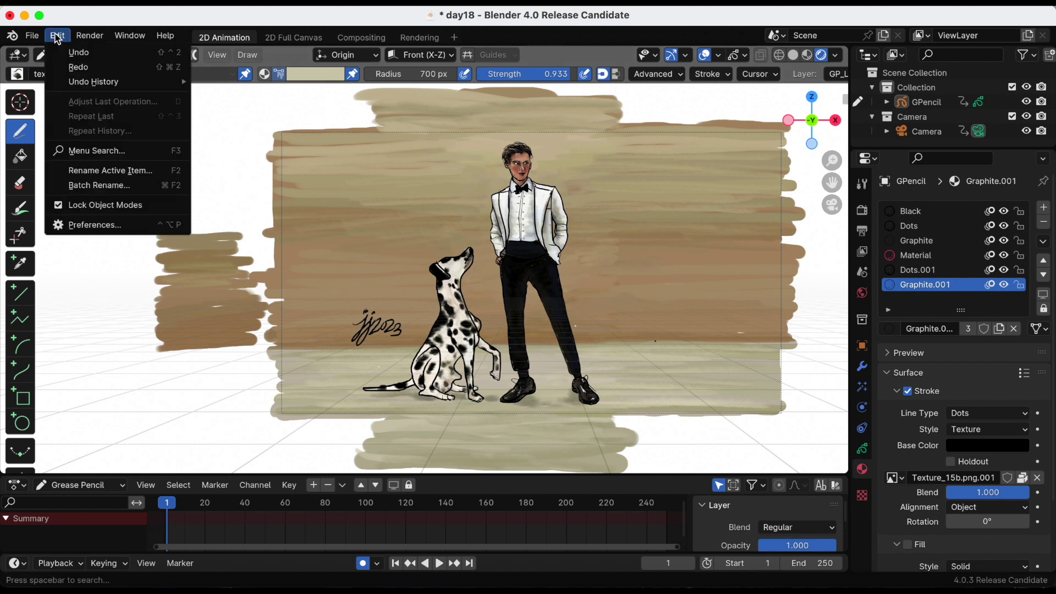
click(130, 227)
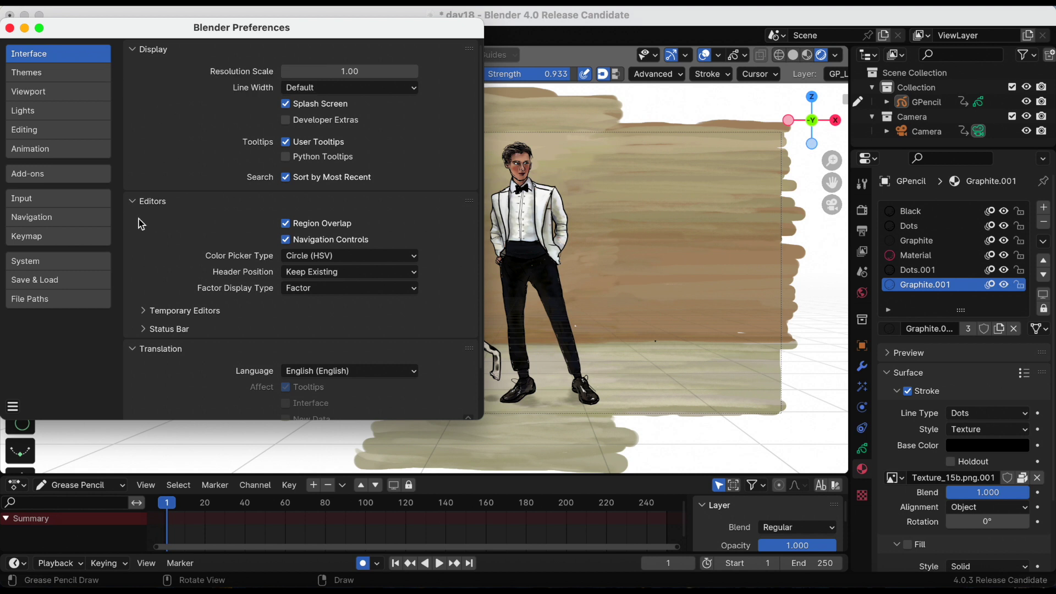
click(347, 258)
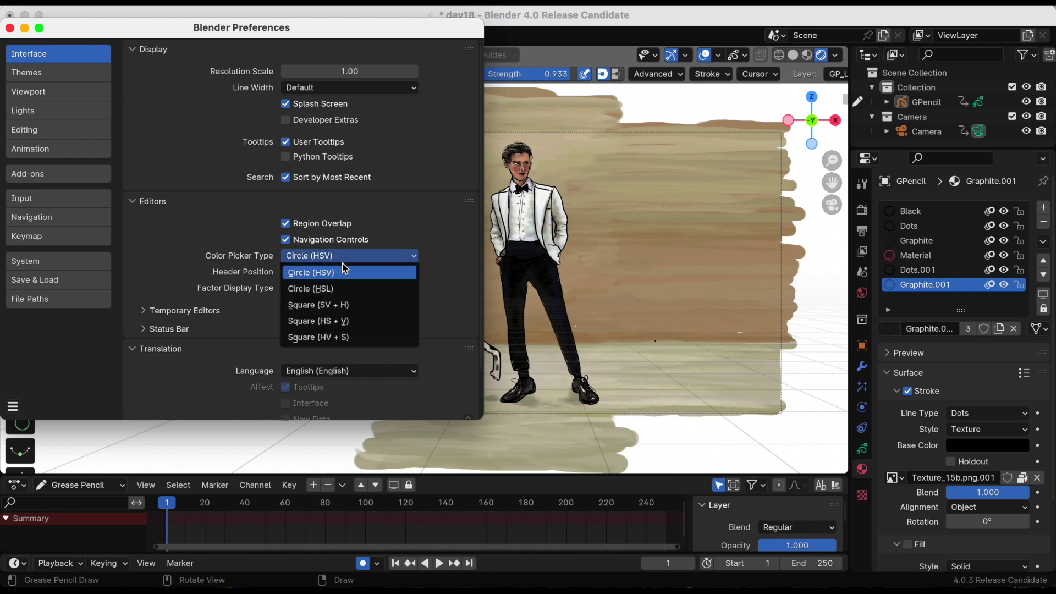
click(349, 290)
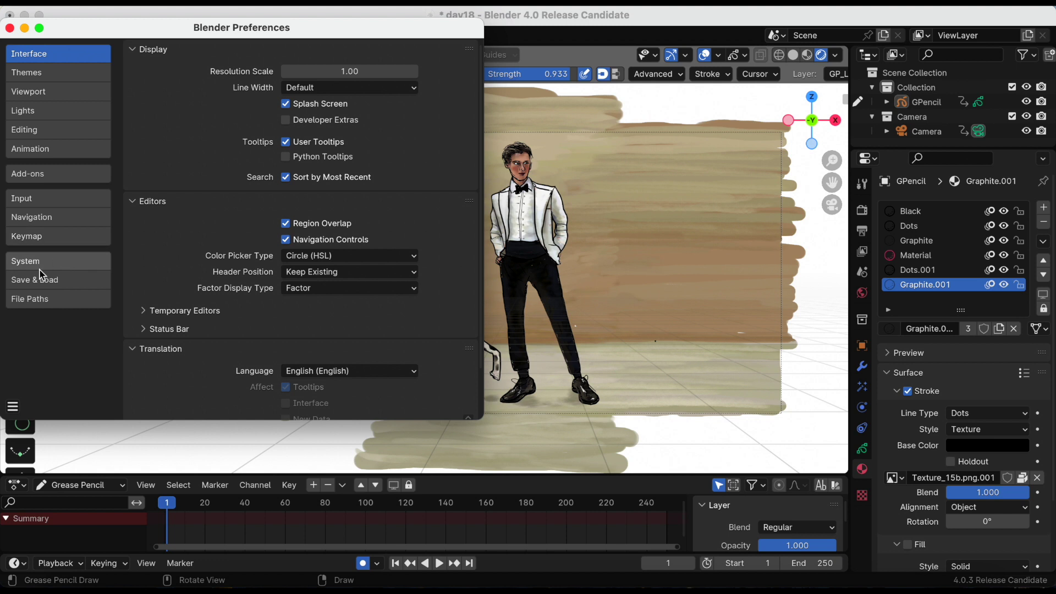
Step: Save the preferences, close them, and check the brush's color picker
click(13, 406)
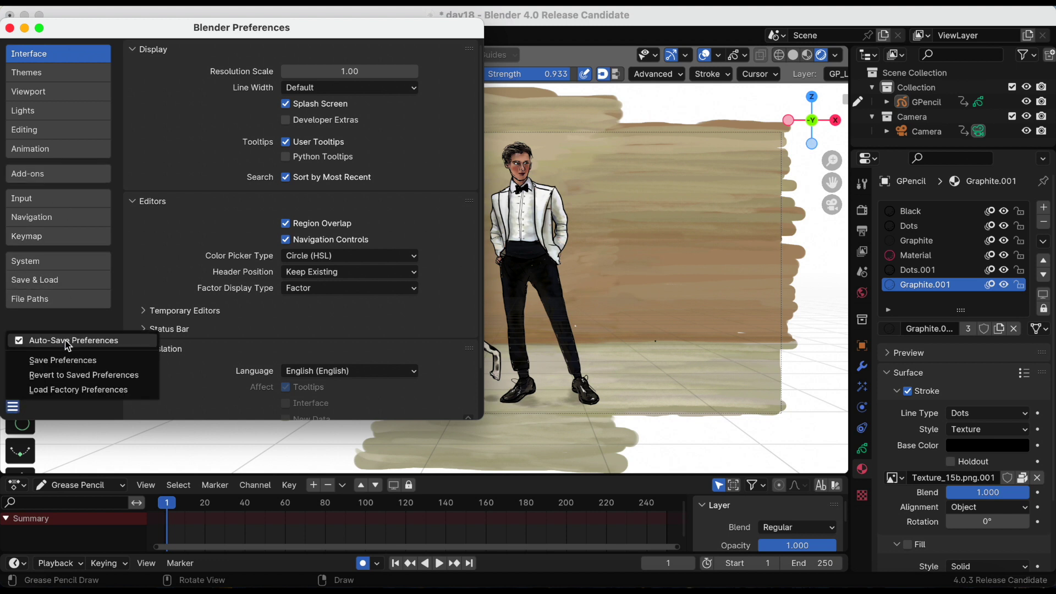
click(63, 360)
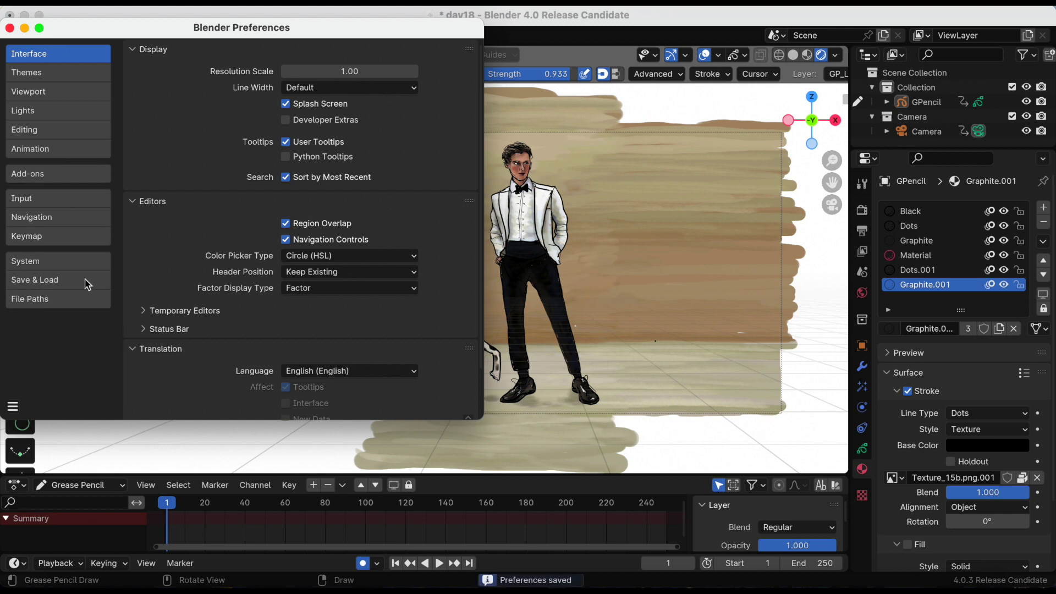
click(10, 27)
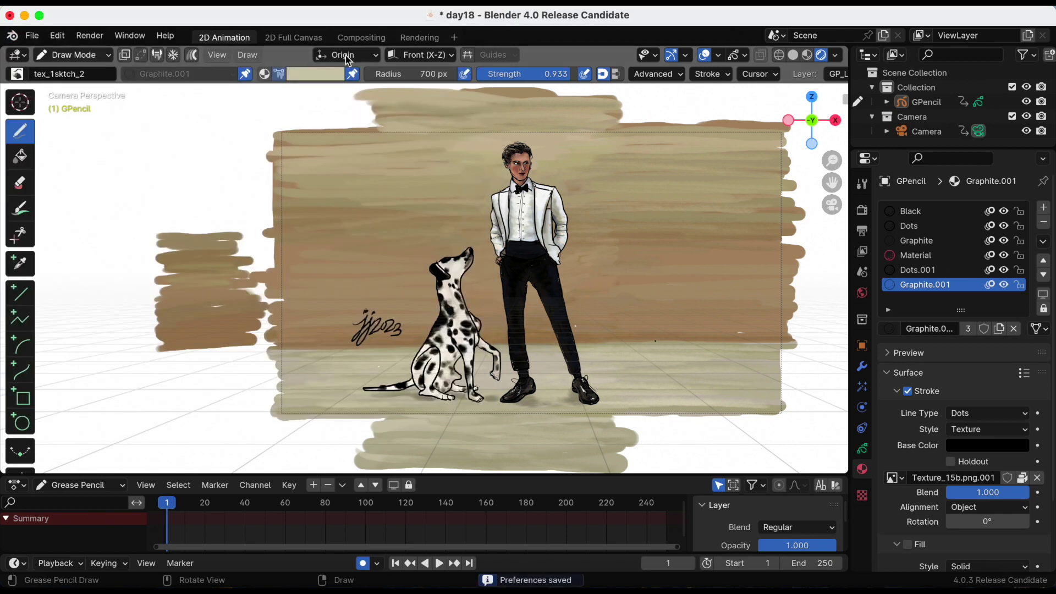
click(303, 75)
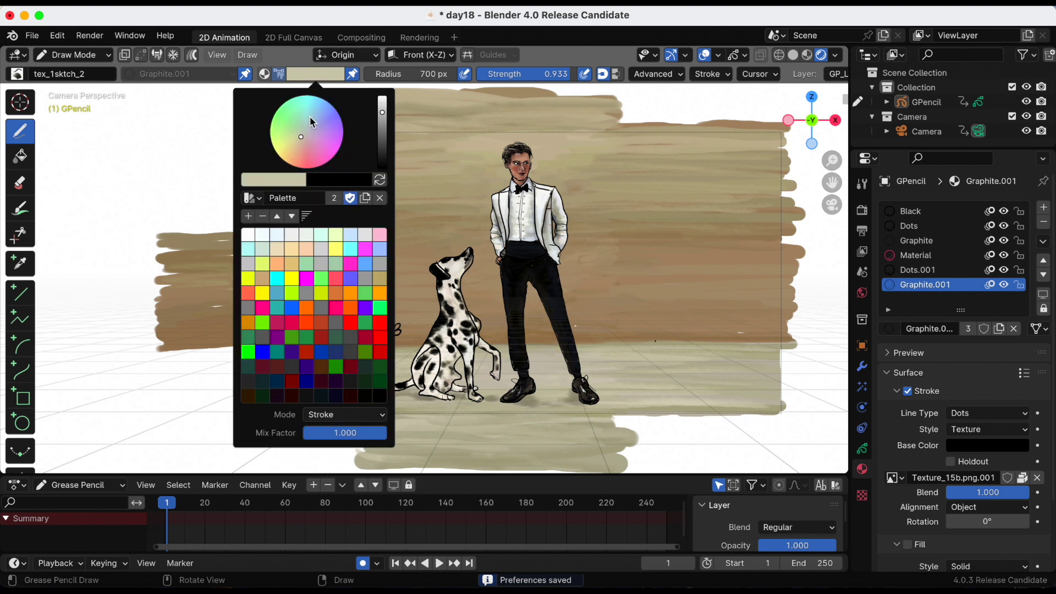
Step: Set the Color Picker Type in the interface preferences to Square (SV + H) and close the preferences
click(57, 36)
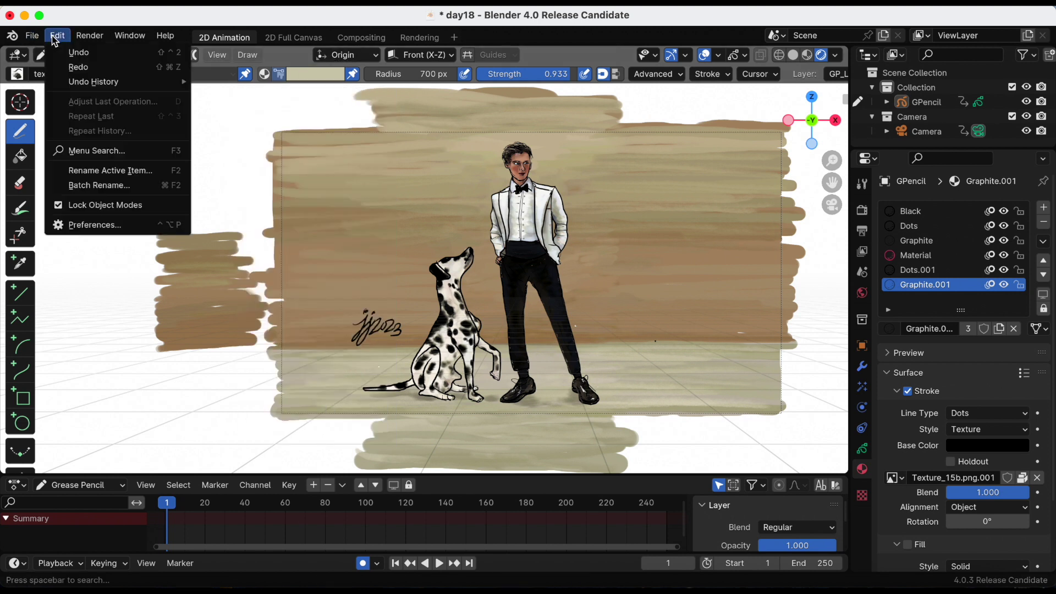
click(101, 224)
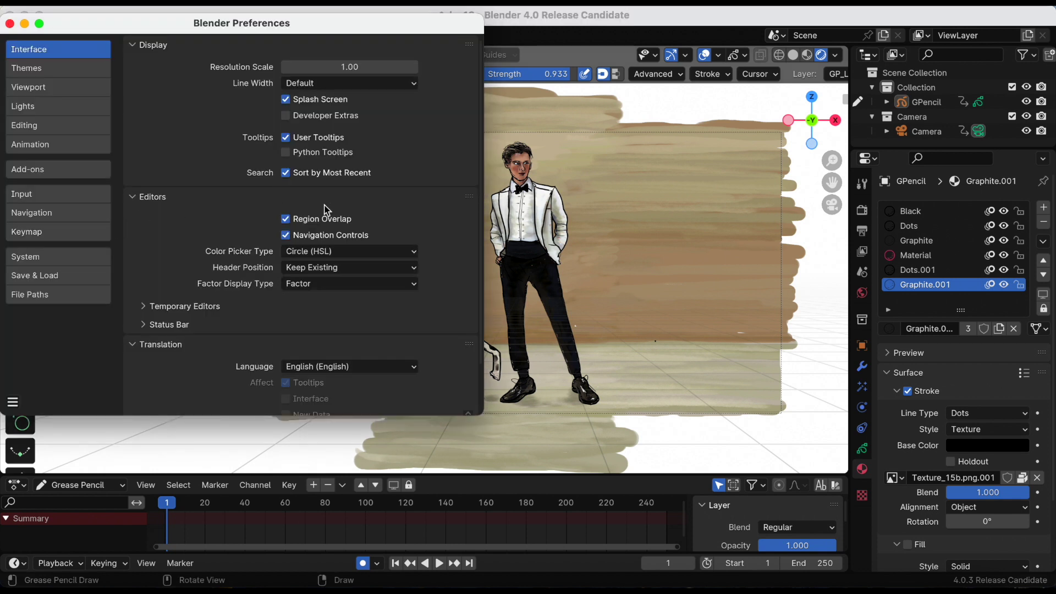
click(300, 251)
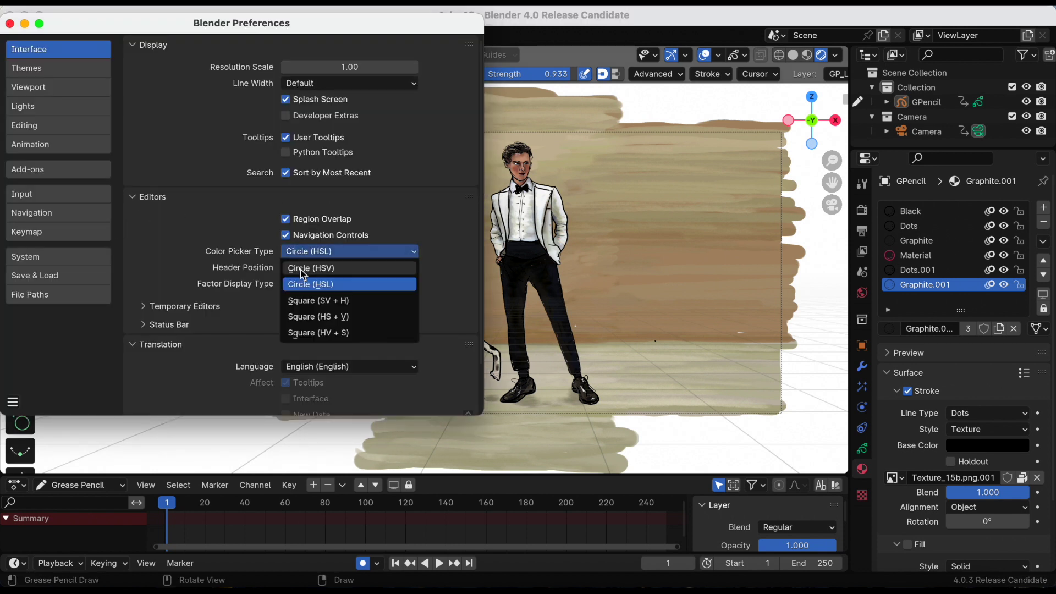
click(308, 298)
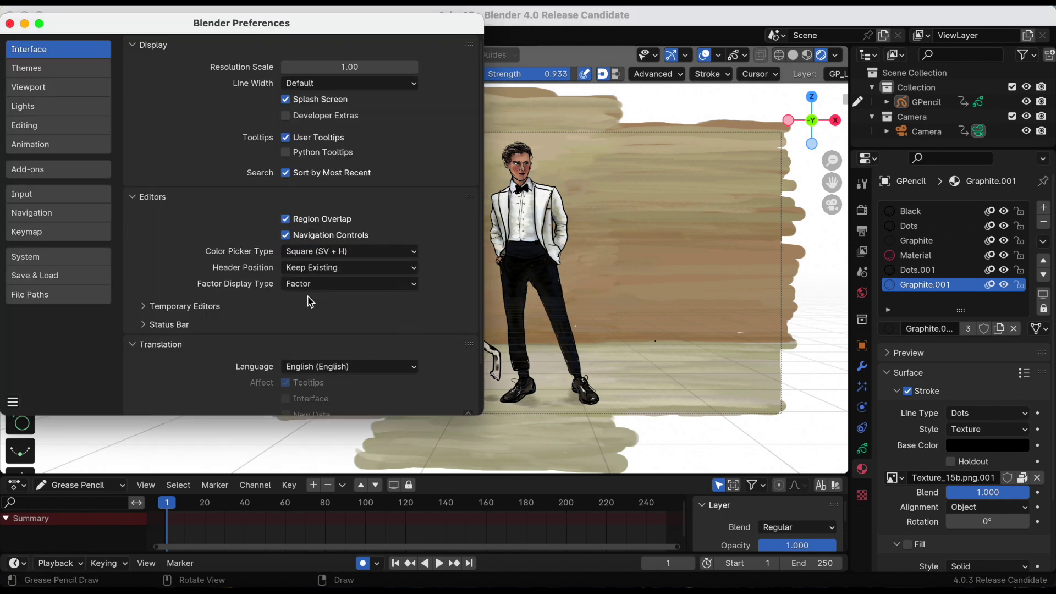
click(9, 23)
Step: Shift the hue of the beige brush color to a pale green with the square color picker
click(324, 75)
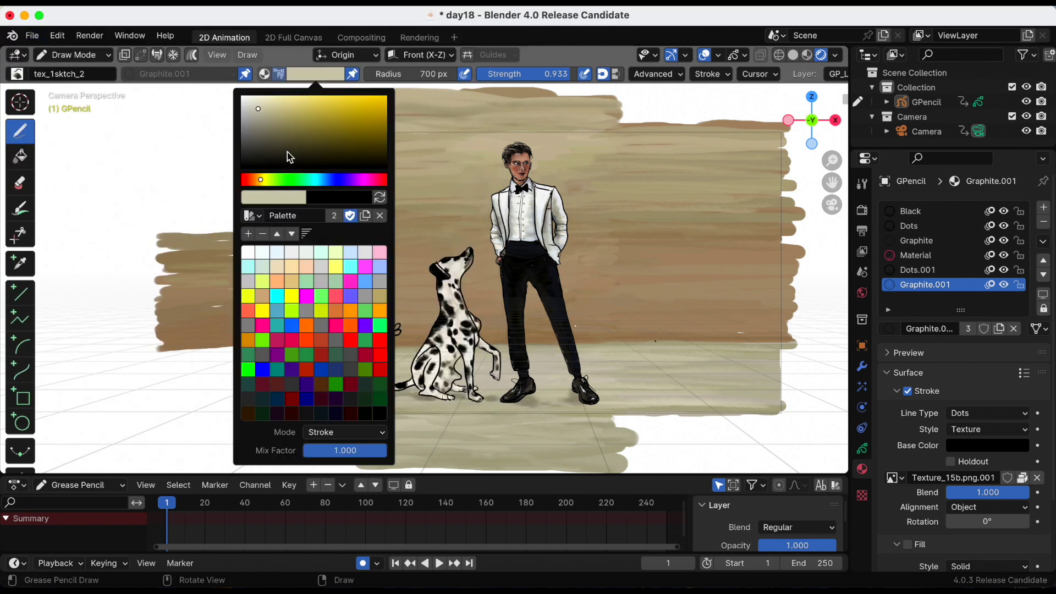
mouse_move(267, 183)
mouse_down()
mouse_move(362, 179)
mouse_move(276, 181)
mouse_up()
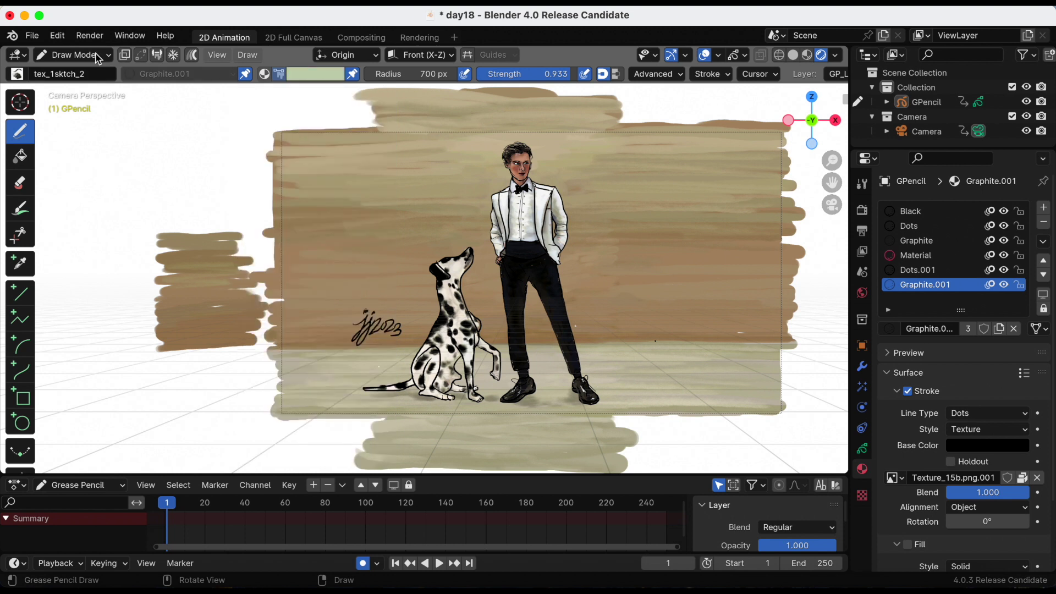
Step: Set the Color Picker Type in the interface preferences to Circle (HSV) and close the preferences
click(57, 35)
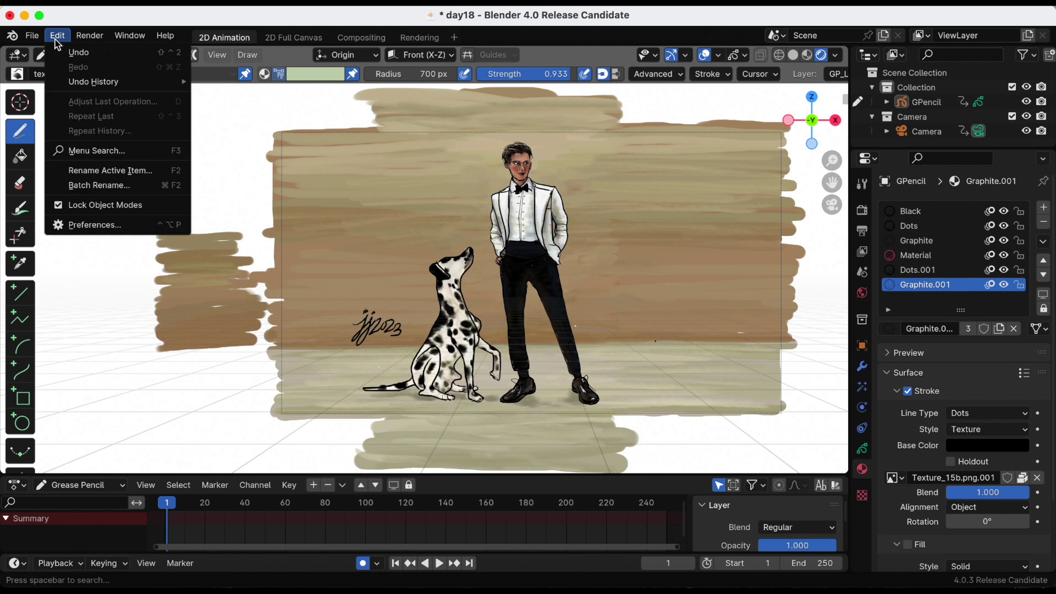
click(95, 225)
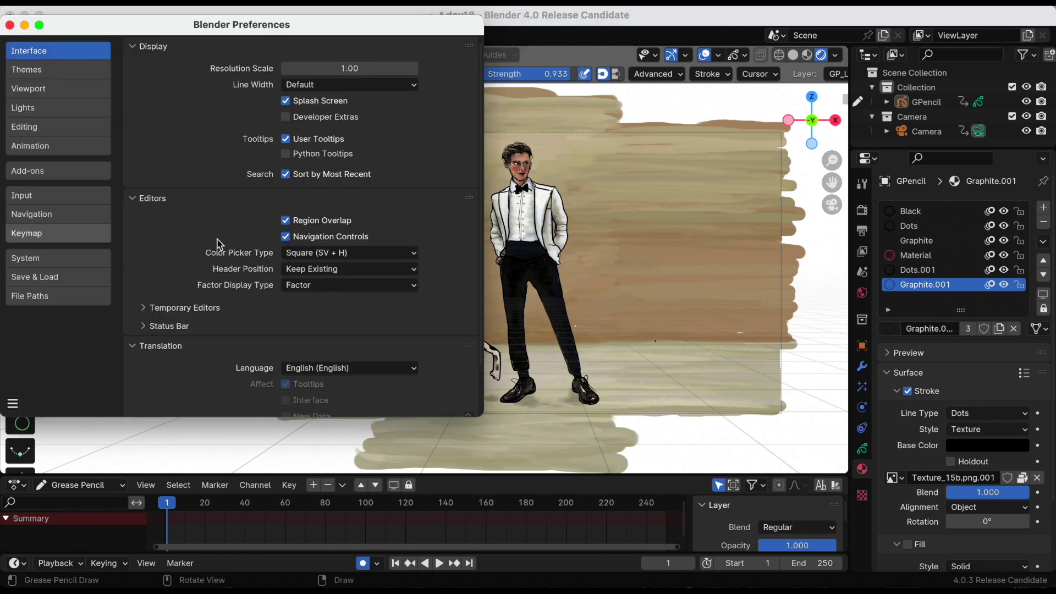
click(311, 255)
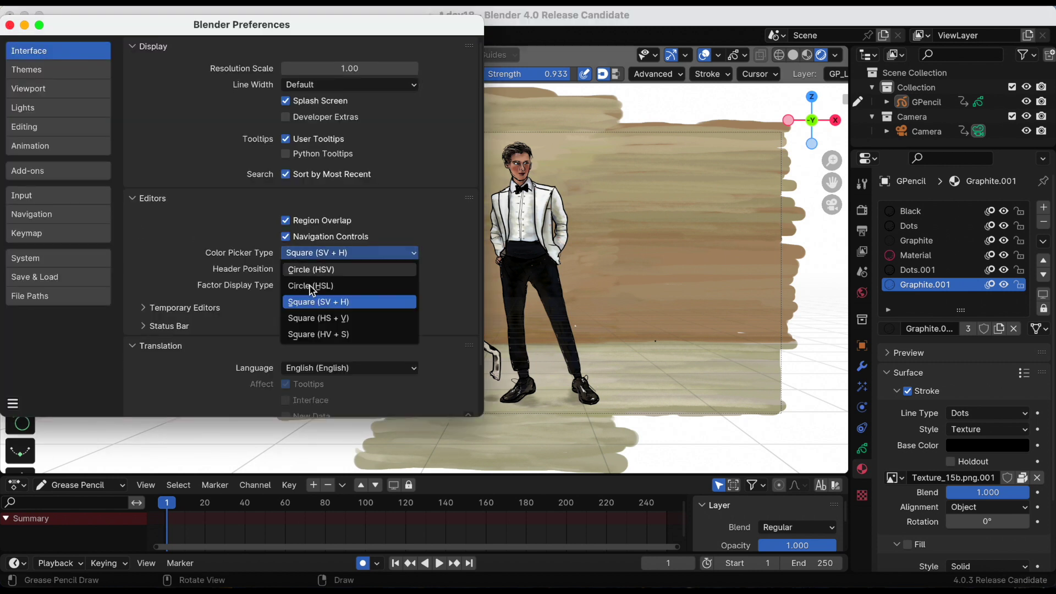
click(361, 272)
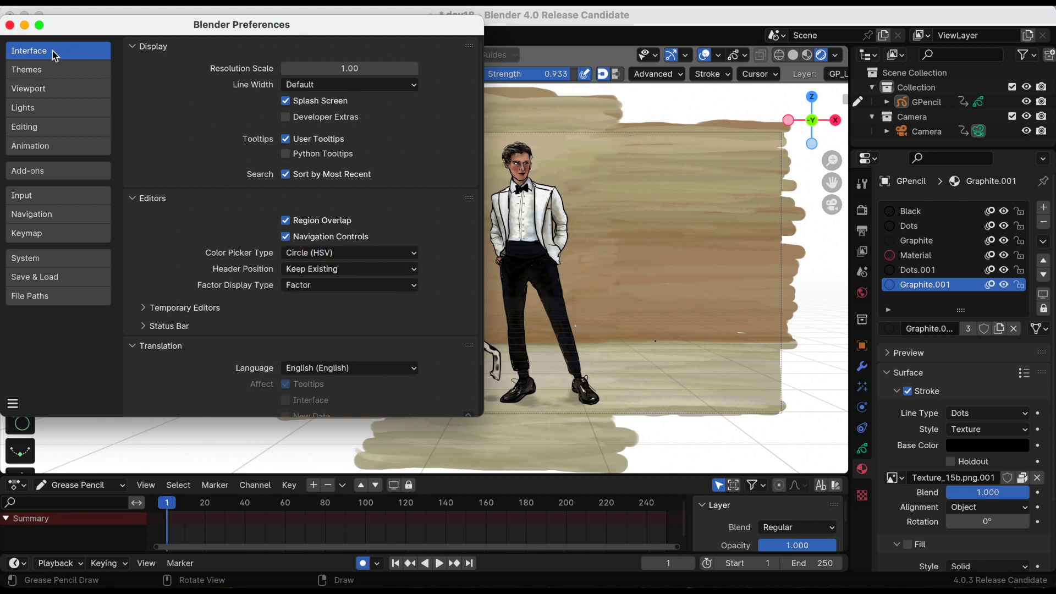
click(9, 25)
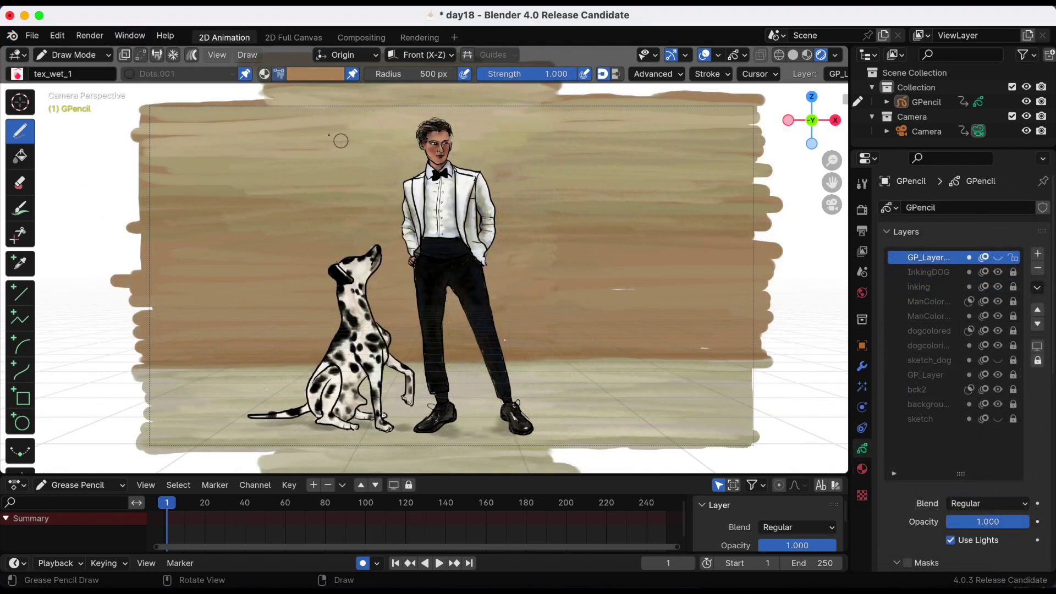
Step: Load the fifth swatch of the background palette as the brush color and brighten that color slightly
click(315, 75)
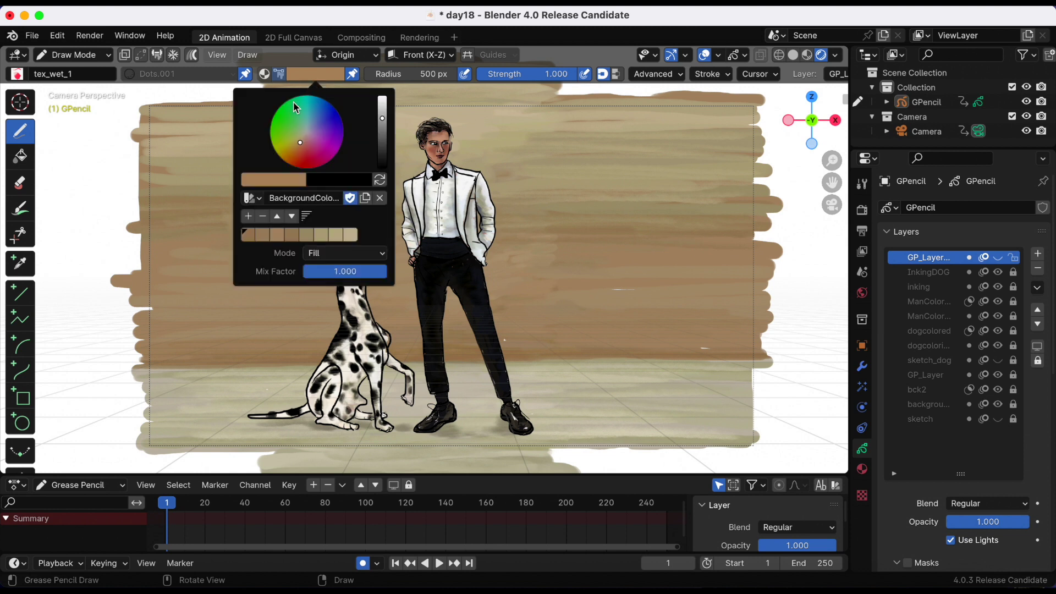
click(305, 236)
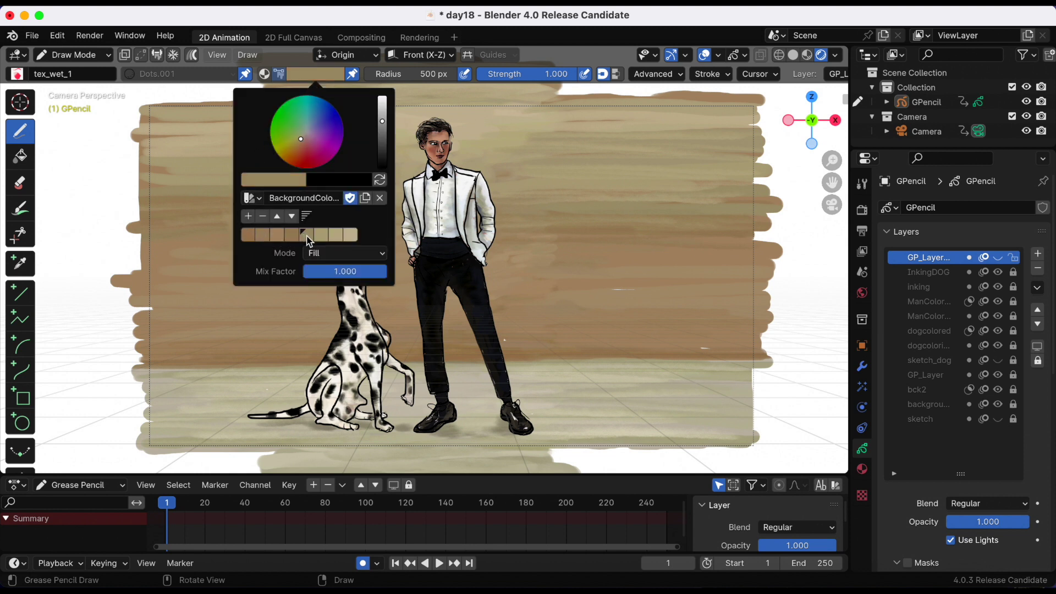
mouse_move(383, 121)
mouse_down()
mouse_move(382, 102)
mouse_move(382, 117)
mouse_up()
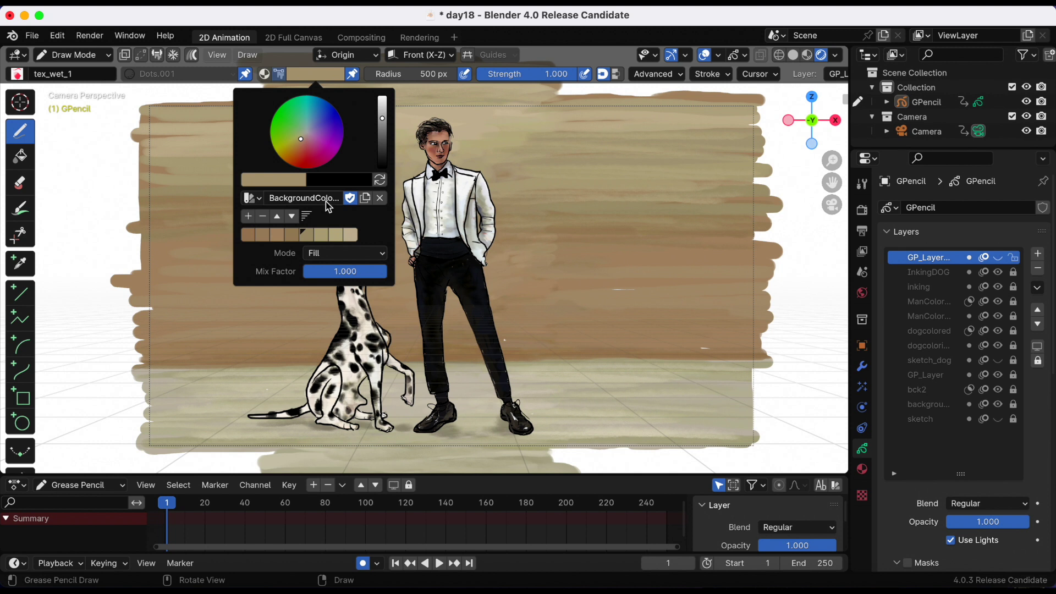
Step: Darken the fifth swatch of the background palette to a deep brown using the swatch's own color picker
ctrl+click(309, 236)
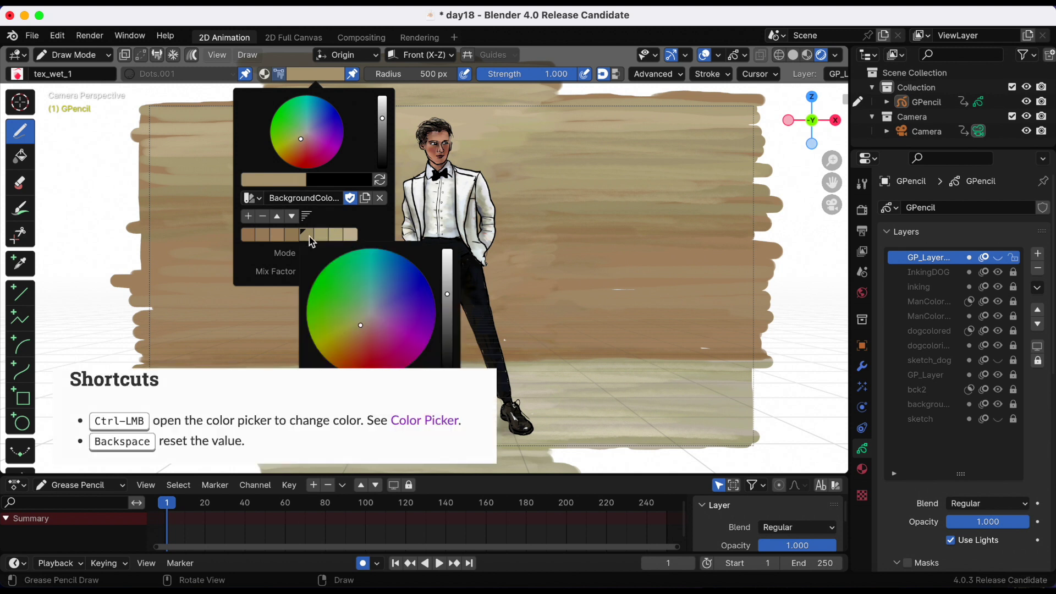
drag(450, 296, 447, 342)
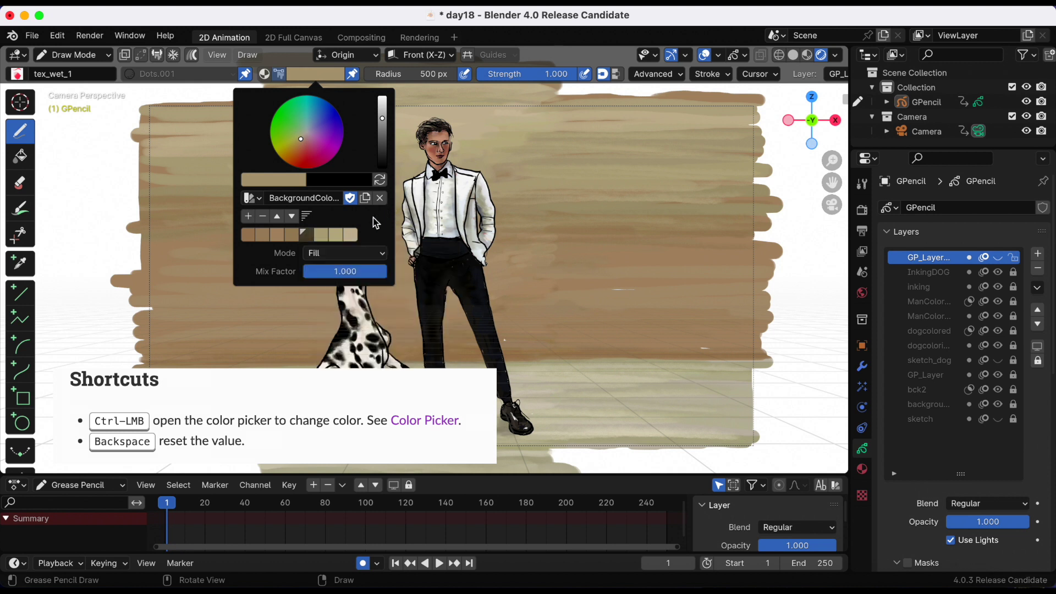
right_click(309, 236)
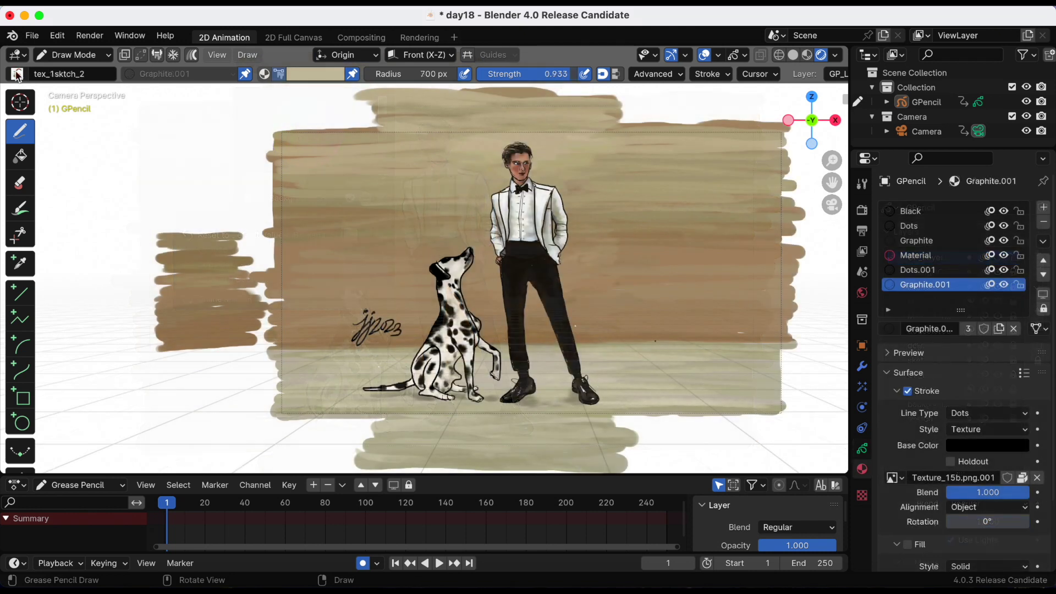
Step: Switch to the tex_wet_1 brush and sample the pale beige-green floor in front of the dog as its color
click(17, 73)
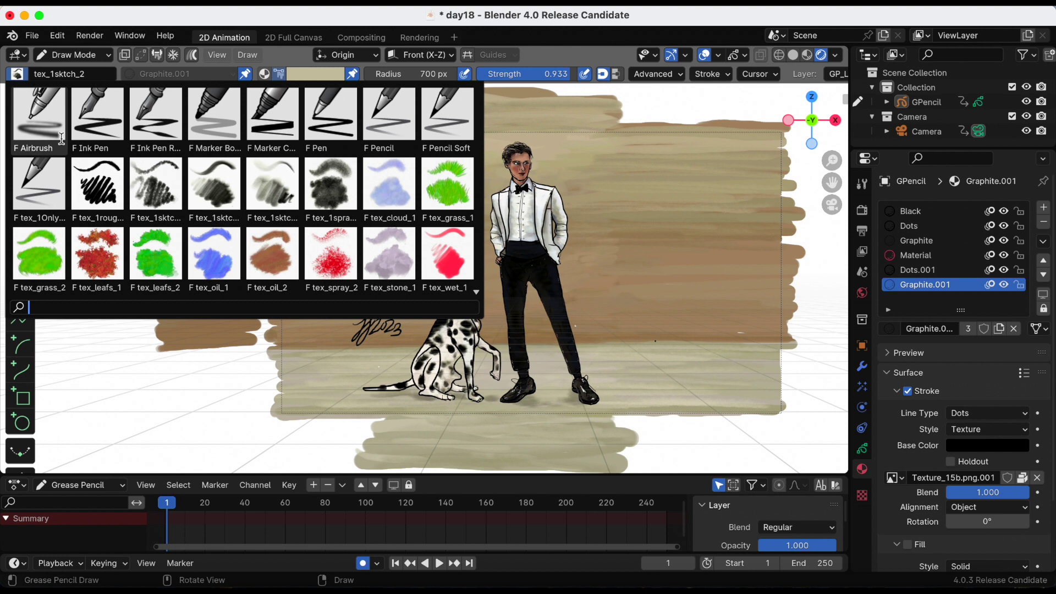
click(447, 257)
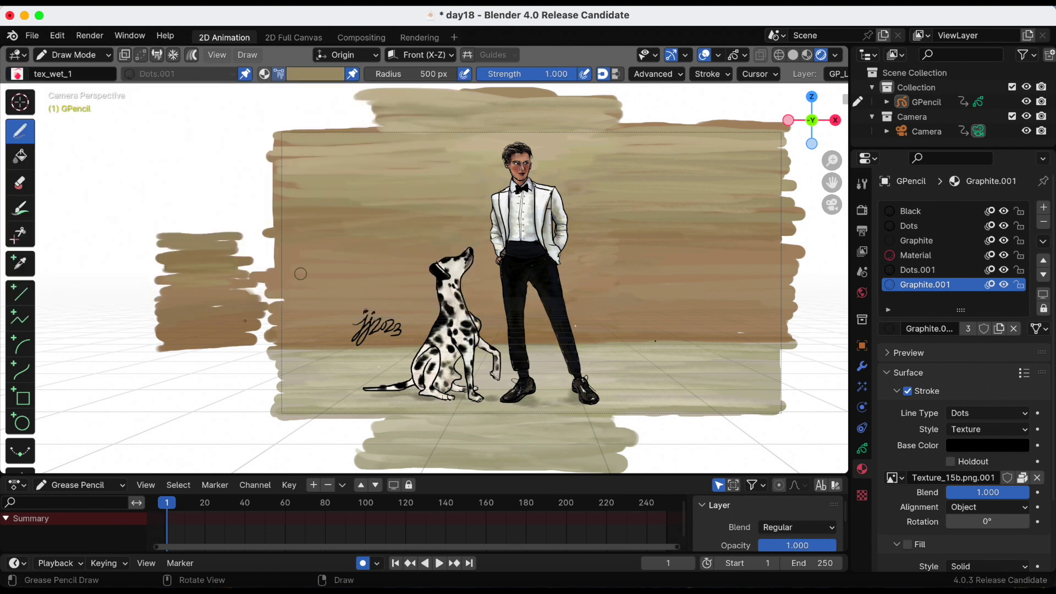
click(316, 74)
click(286, 179)
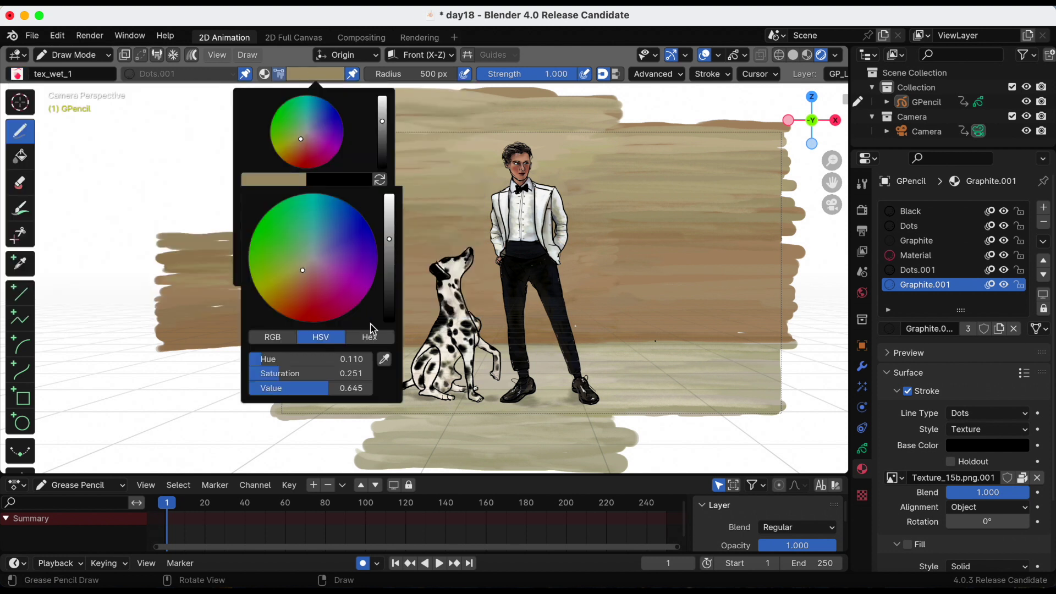
click(384, 359)
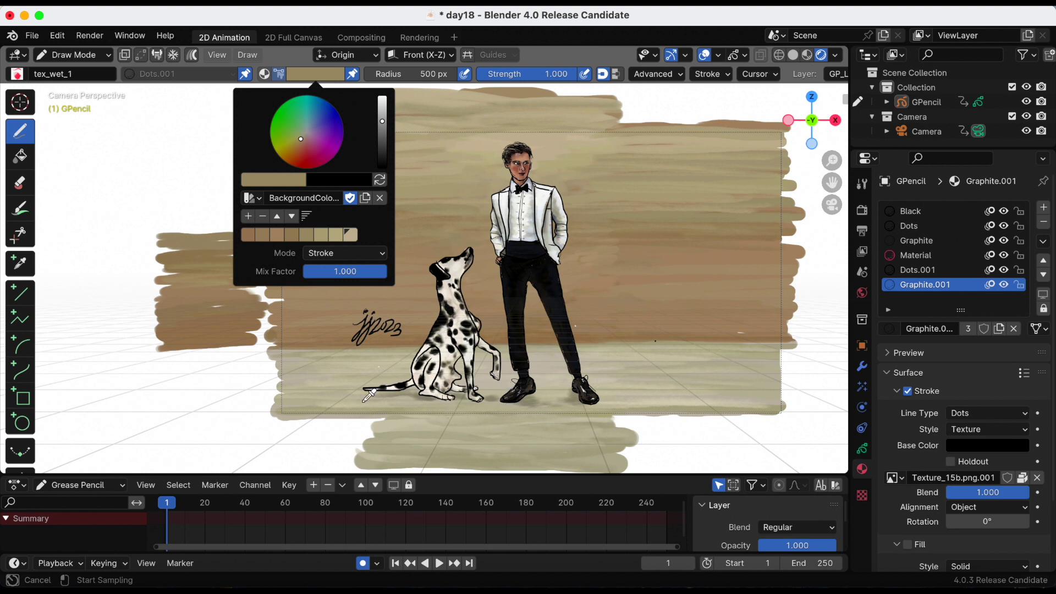
click(324, 405)
Step: Paint back-and-forth strokes in the sampled floor color along the lower edge of the separate brown patch beside the background
drag(154, 352, 264, 355)
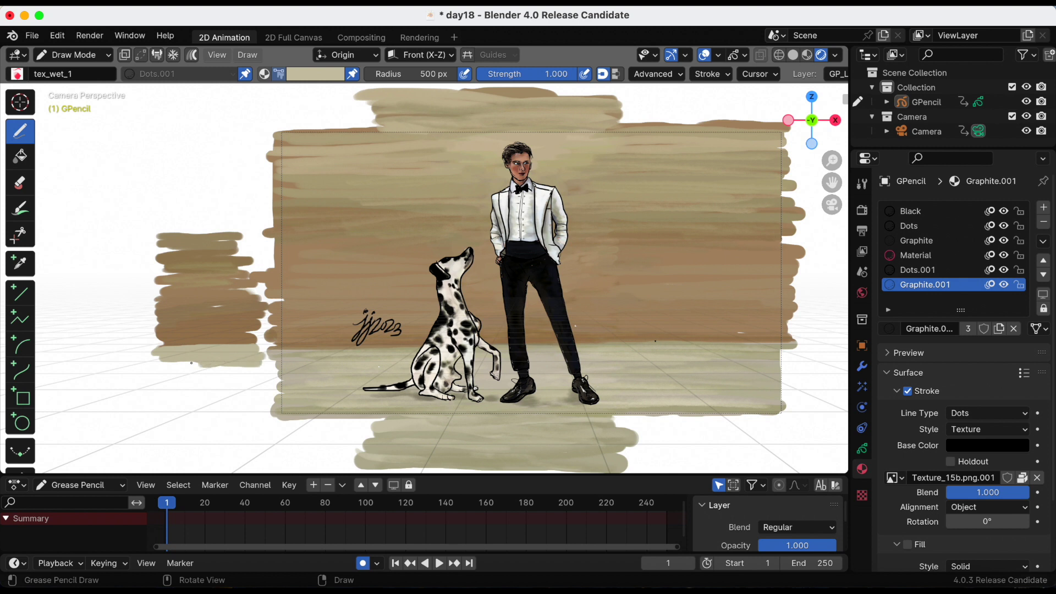
mouse_move(192, 363)
mouse_down()
mouse_move(163, 364)
mouse_move(241, 372)
mouse_up()
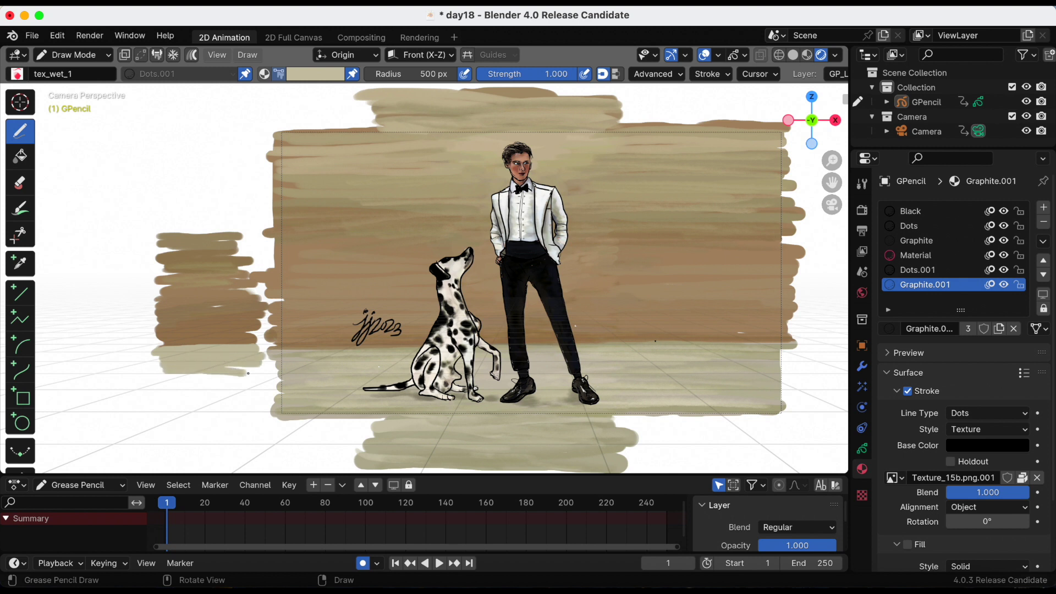